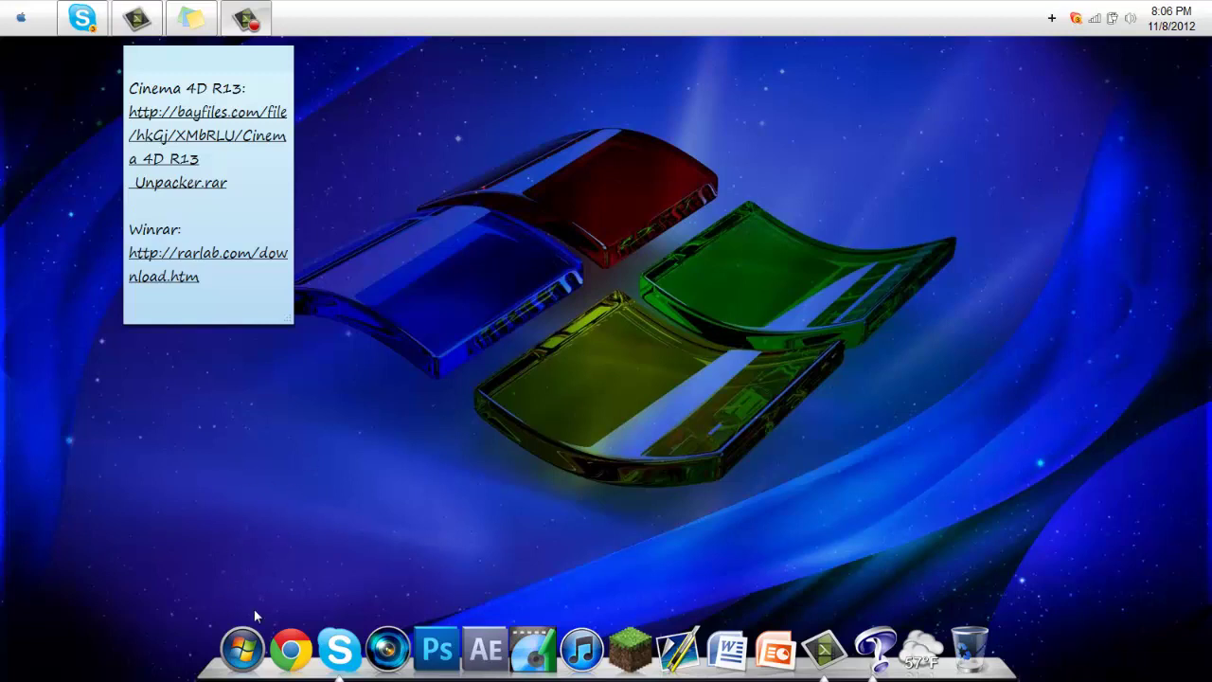
Look over this computer's system information from the Computer window, then close it
{"action": "left_click", "coordinate": [243, 648]}
{"action": "left_click", "coordinate": [290, 259]}
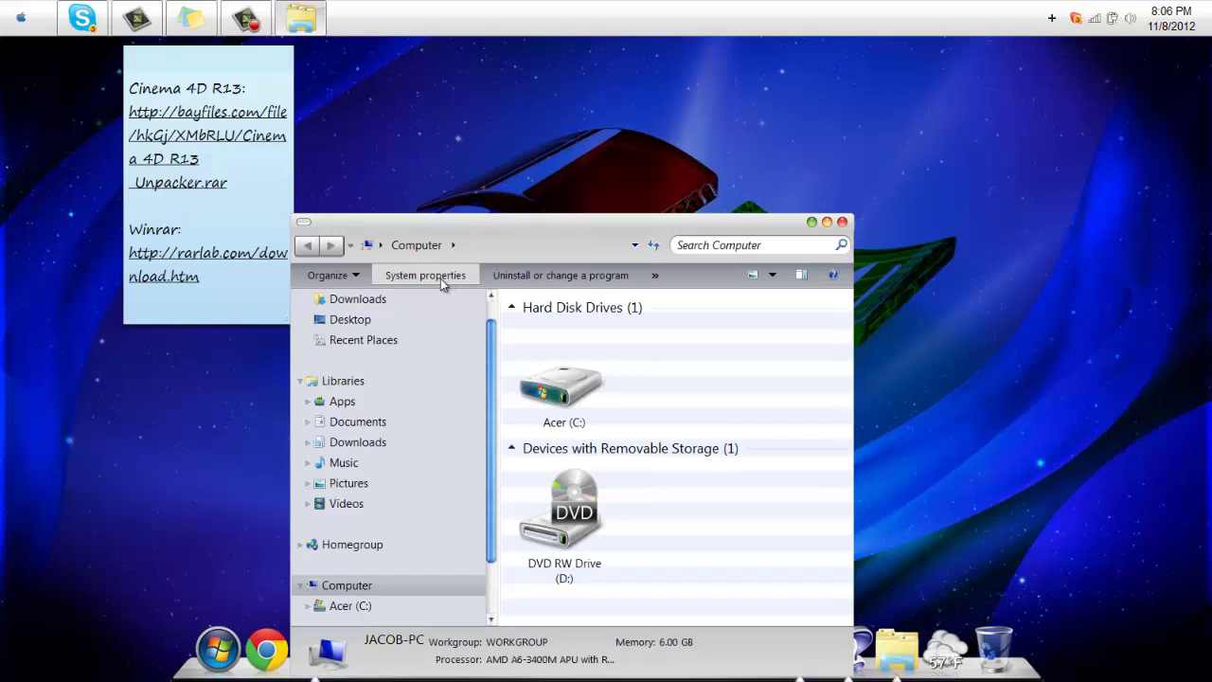
{"action": "left_click", "coordinate": [448, 276]}
{"action": "scroll", "coordinate": [517, 453], "scroll_direction": "down", "scroll_amount": 1}
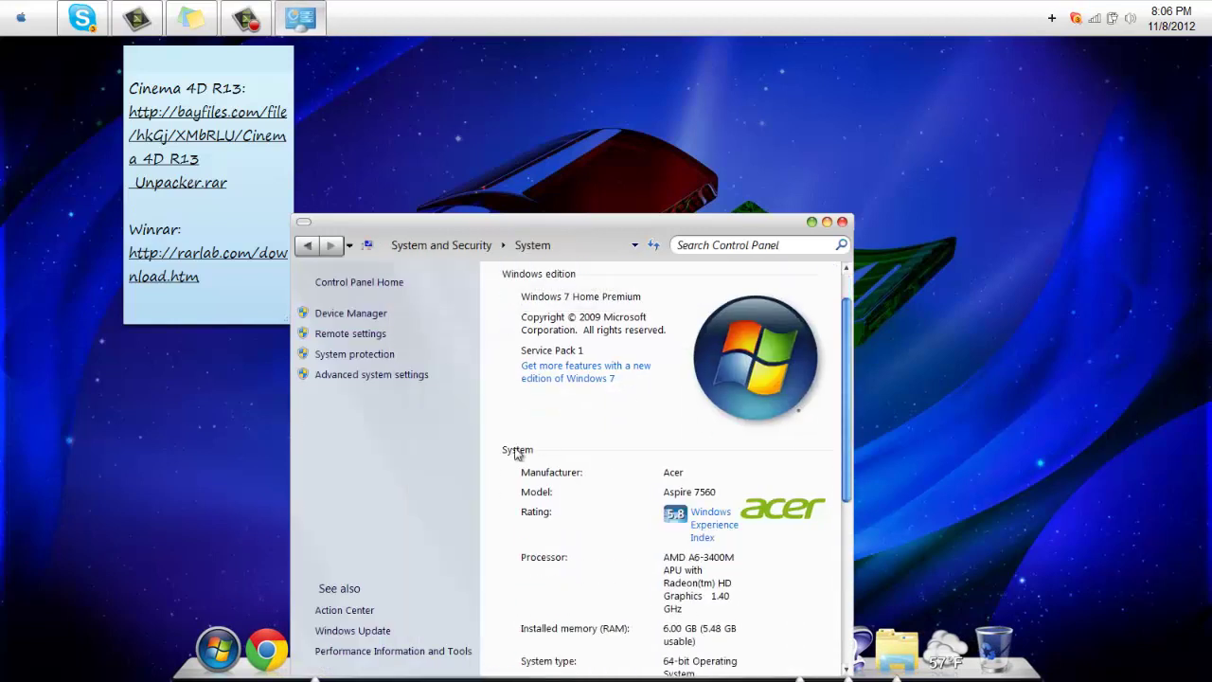
{"action": "scroll", "coordinate": [521, 455], "scroll_direction": "down", "scroll_amount": 2}
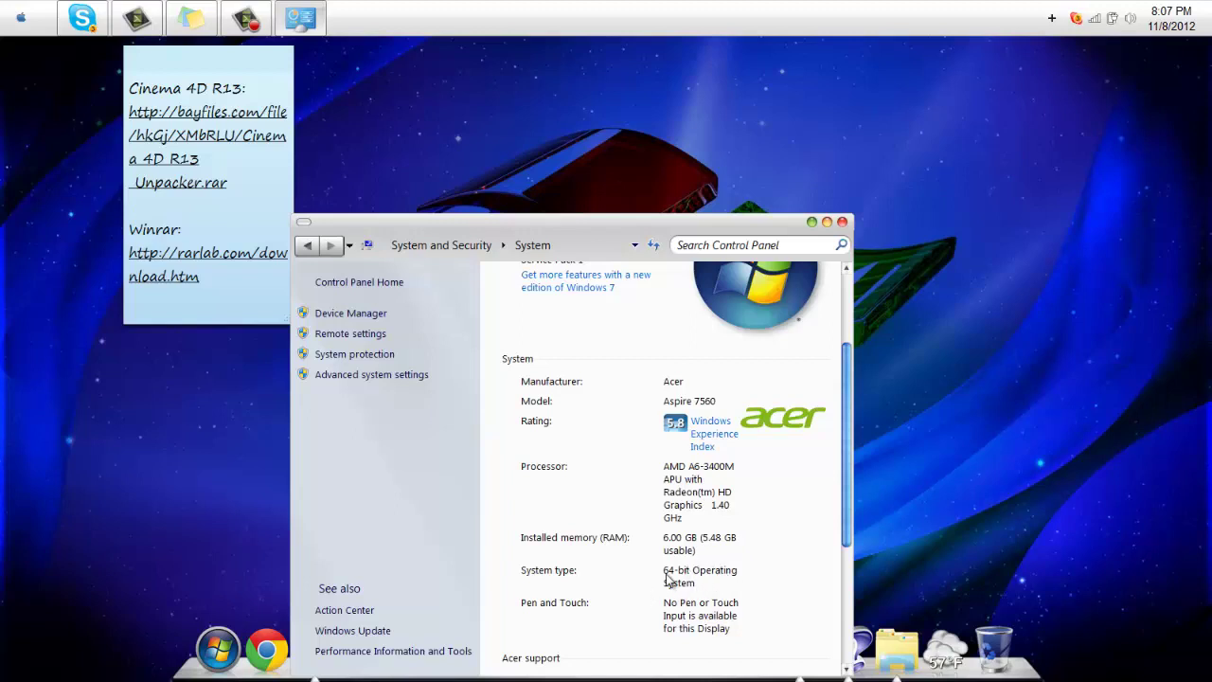
{"action": "left_click", "coordinate": [842, 222]}
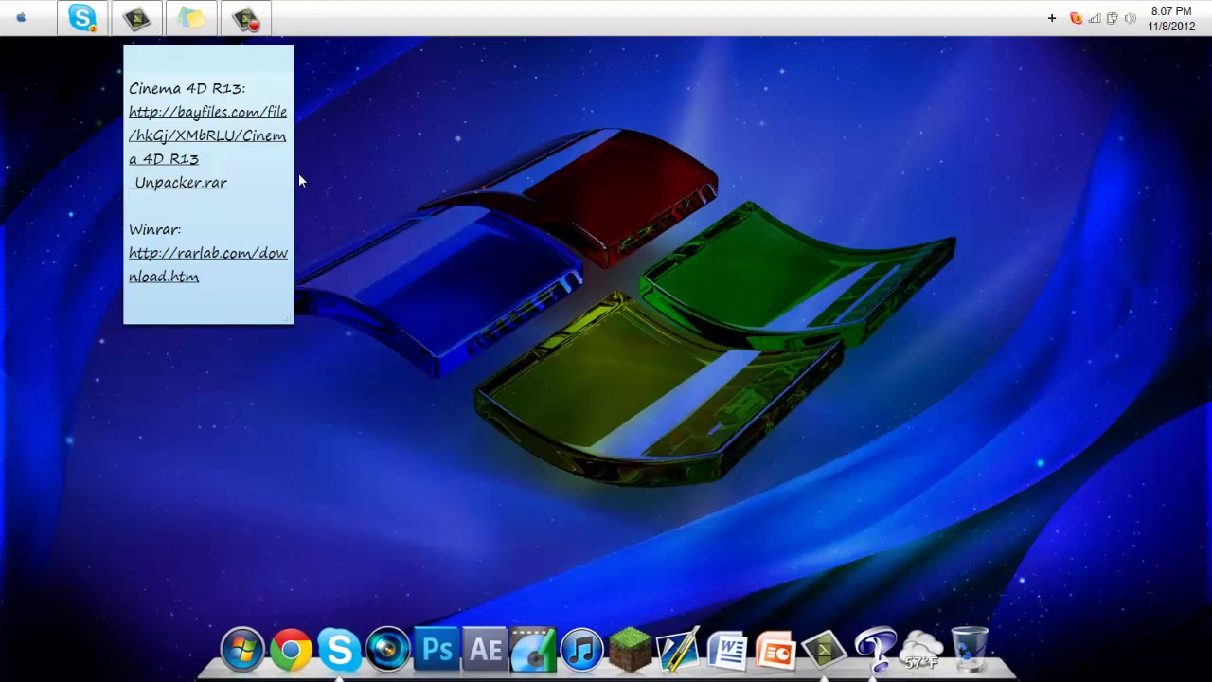
Visit the BayFiles and rarlab download links from the sticky note, then close both pages
{"action": "left_click", "coordinate": [247, 183]}
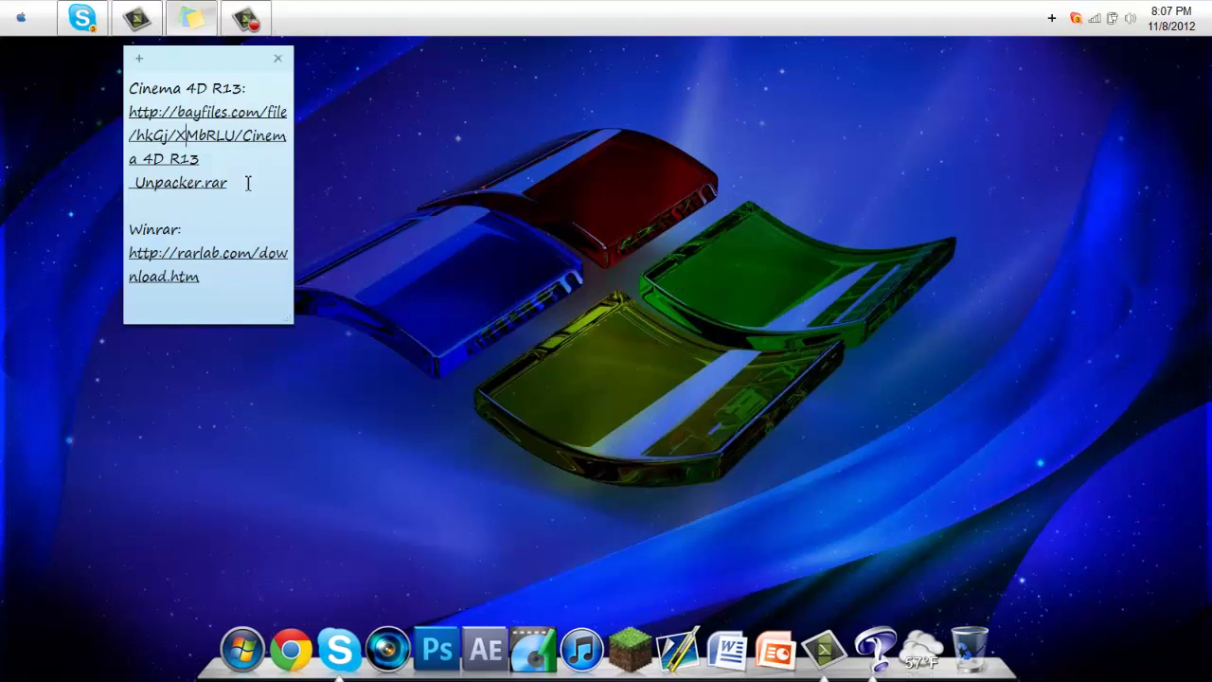
{"action": "left_click", "coordinate": [206, 126], "text": "ctrl"}
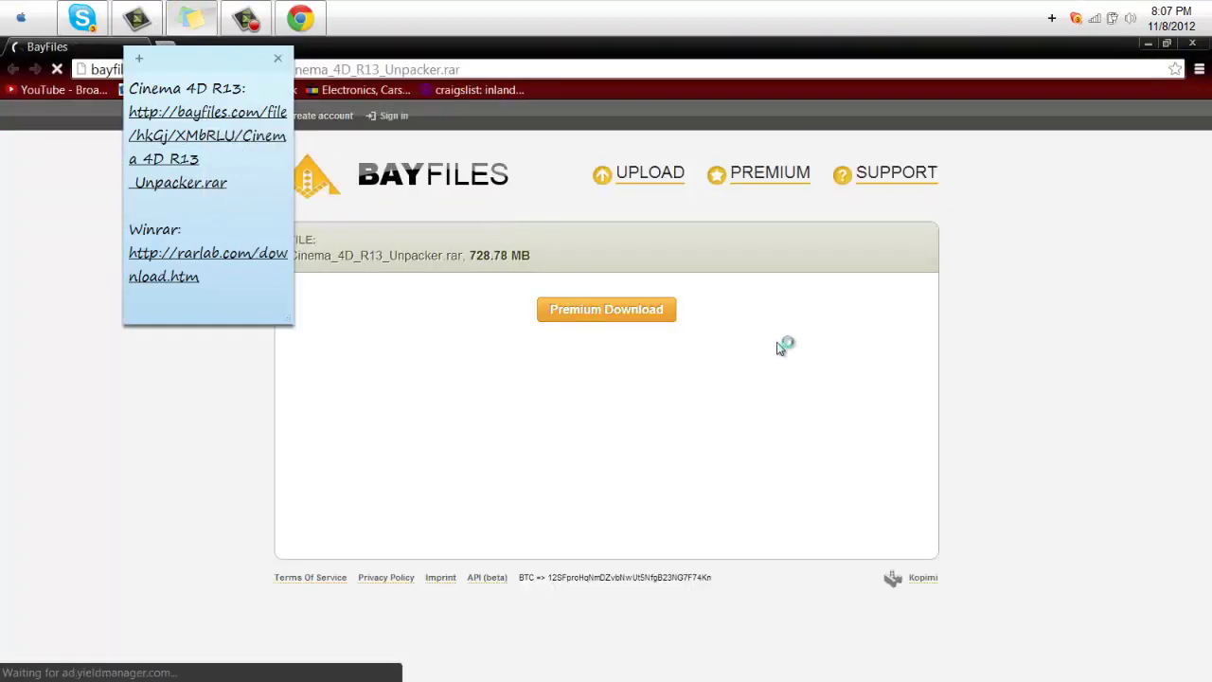
{"action": "left_click", "coordinate": [772, 348]}
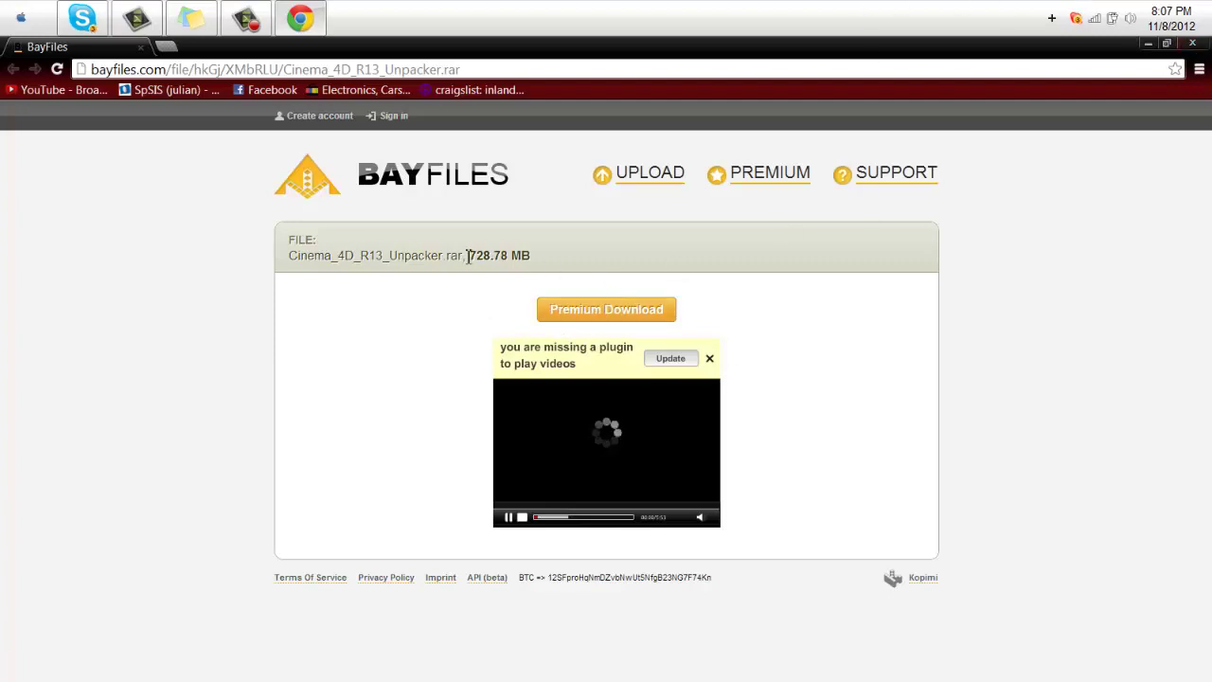
{"action": "mouse_move", "coordinate": [824, 675]}
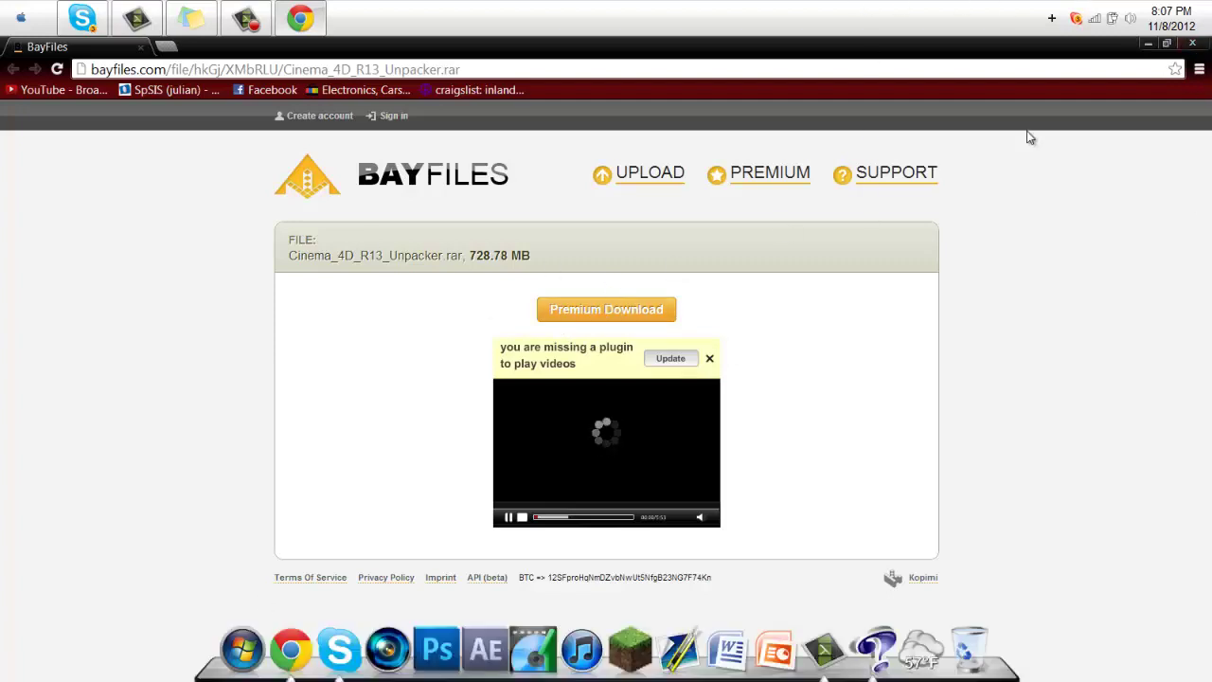
{"action": "left_click", "coordinate": [1190, 45]}
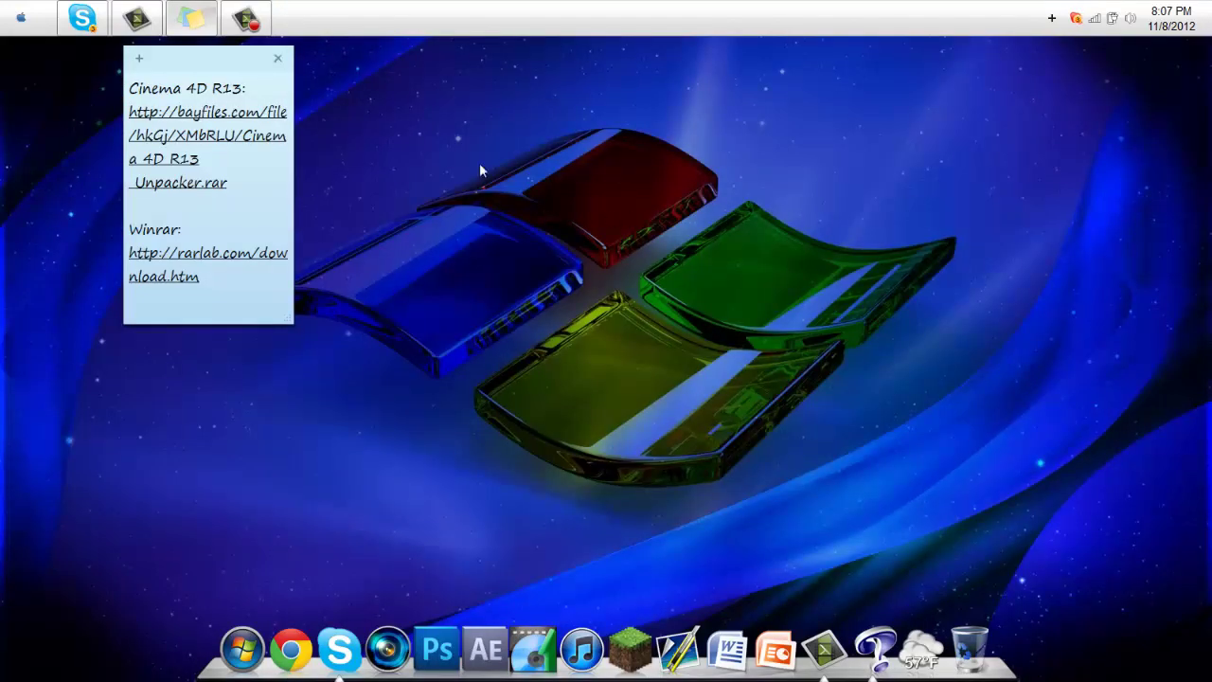
{"action": "left_click", "coordinate": [220, 261], "text": "ctrl"}
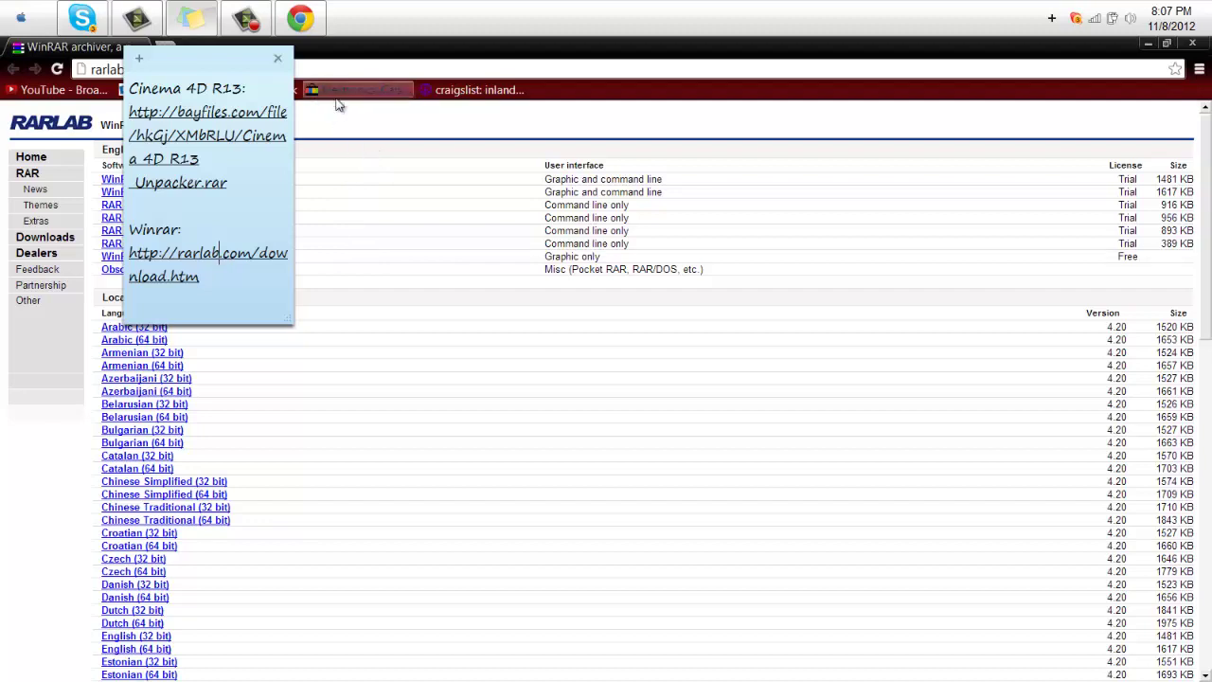
{"action": "left_click", "coordinate": [339, 124]}
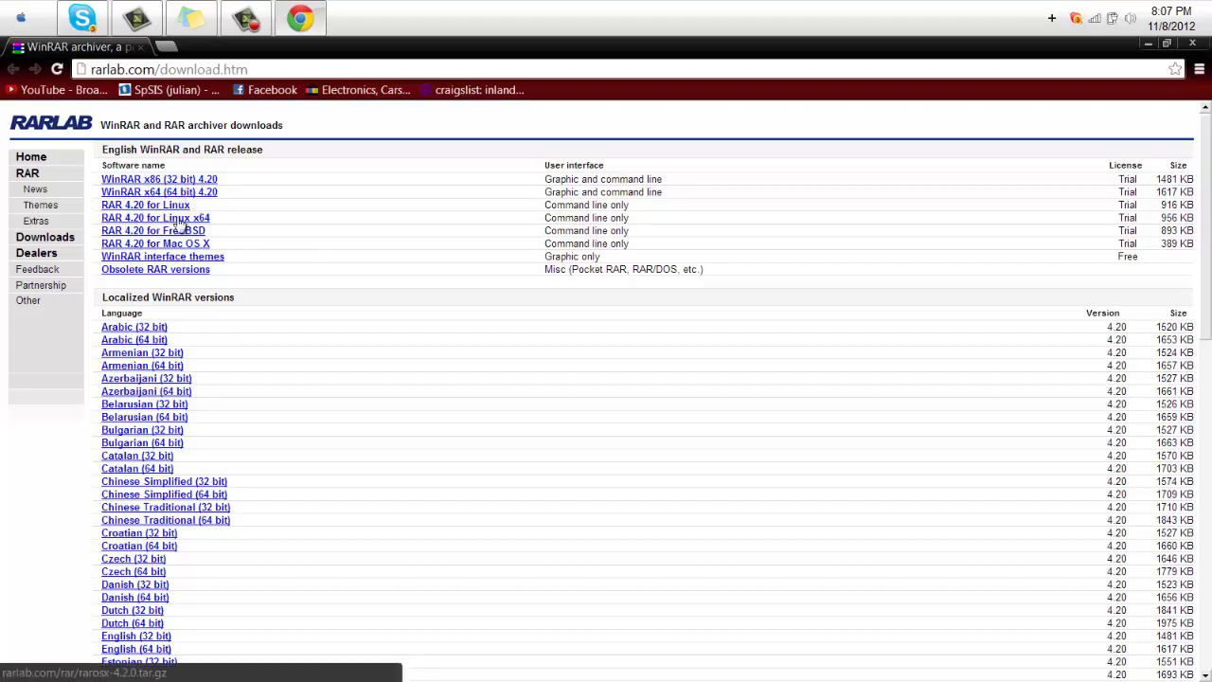
{"action": "left_click", "coordinate": [1193, 44]}
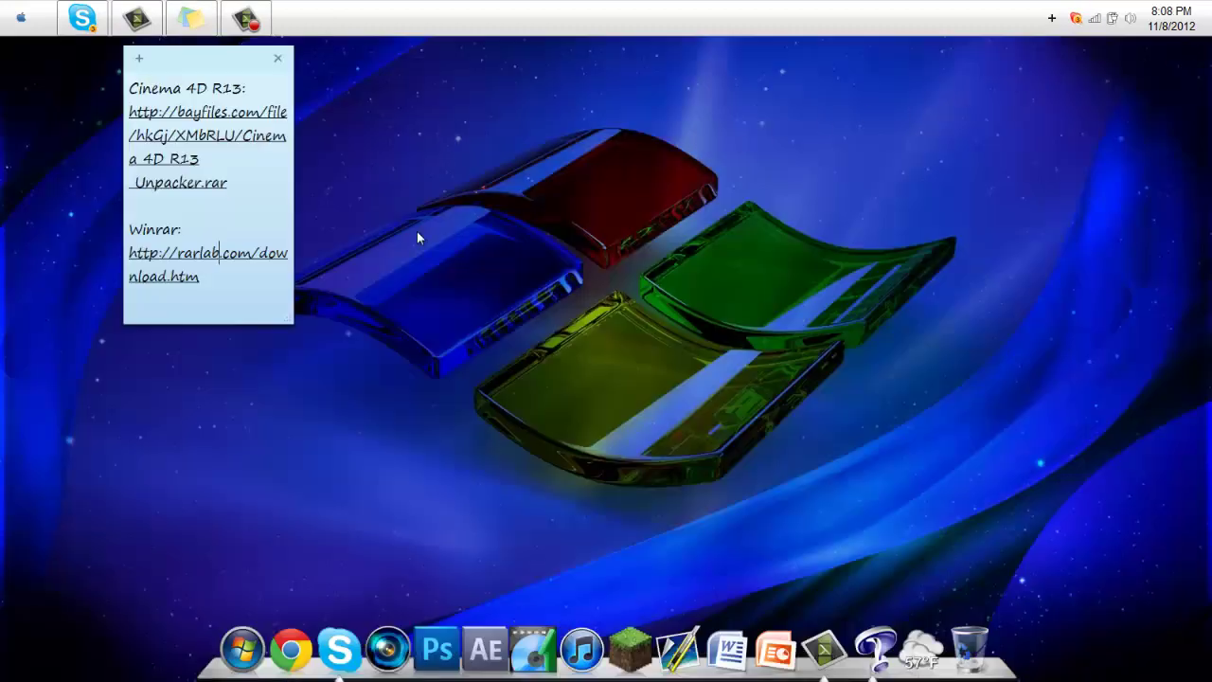
Start extracting the Cinema 4D archive to the desktop, then cancel the extraction
{"action": "right_click", "coordinate": [343, 55]}
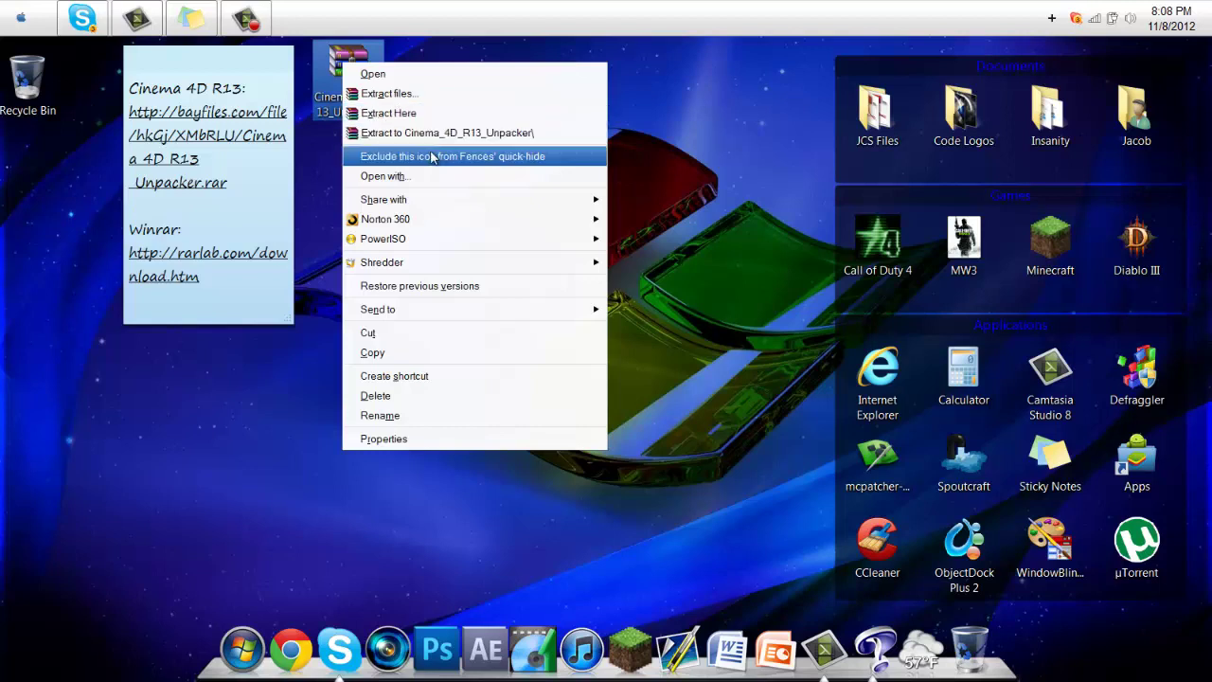
{"action": "left_click", "coordinate": [430, 156]}
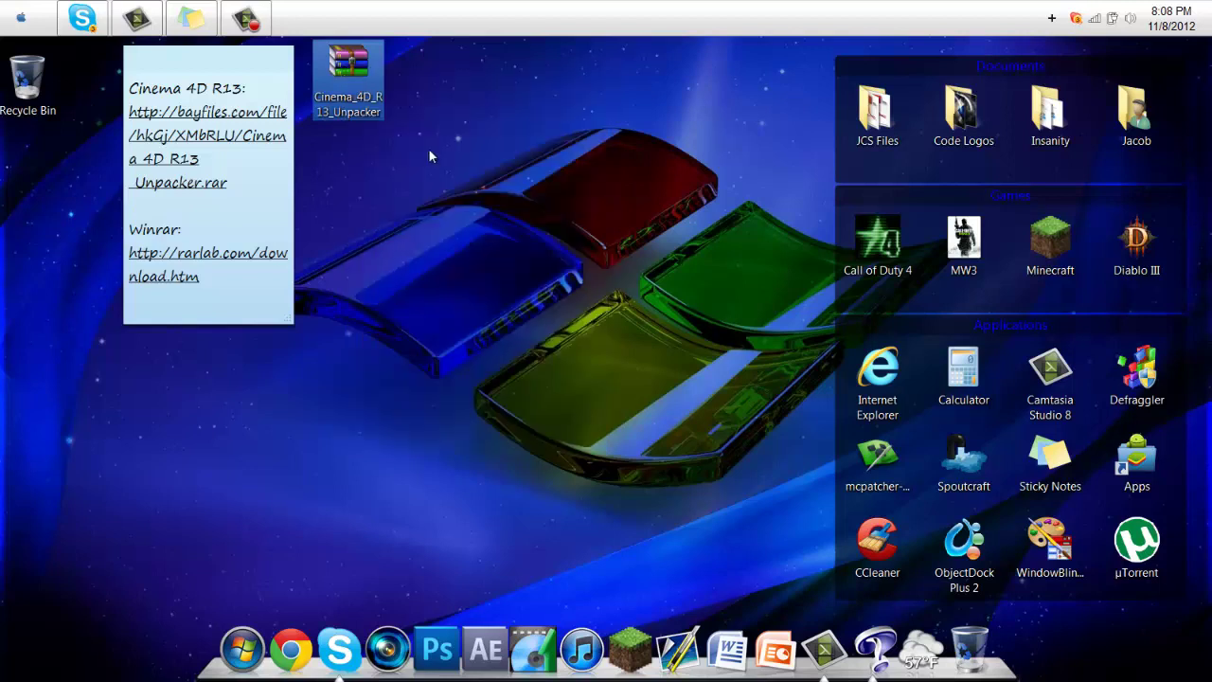
{"action": "right_click", "coordinate": [342, 71]}
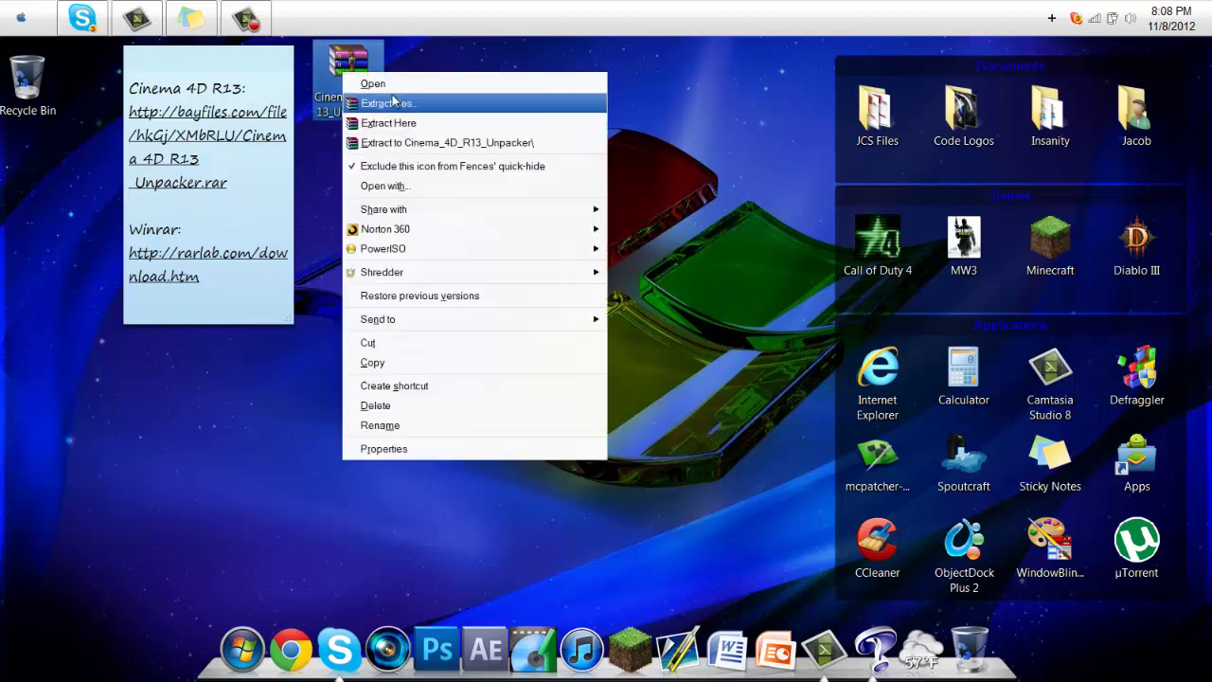
{"action": "right_click", "coordinate": [347, 58]}
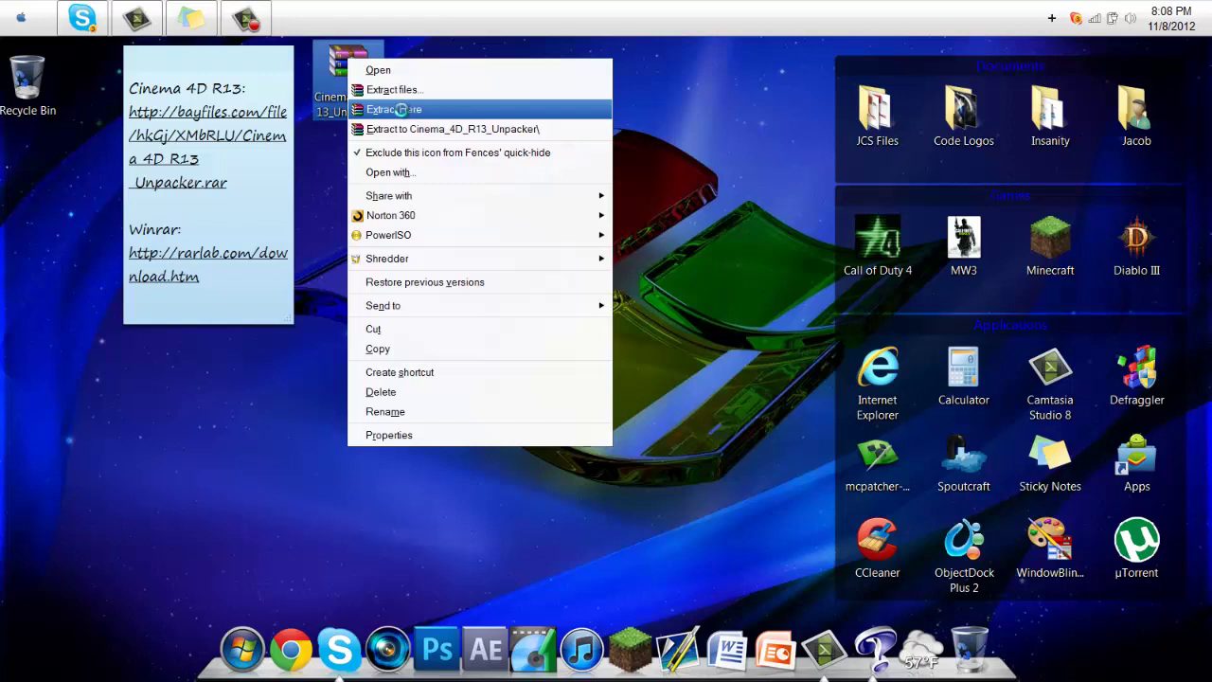
{"action": "left_click", "coordinate": [407, 110]}
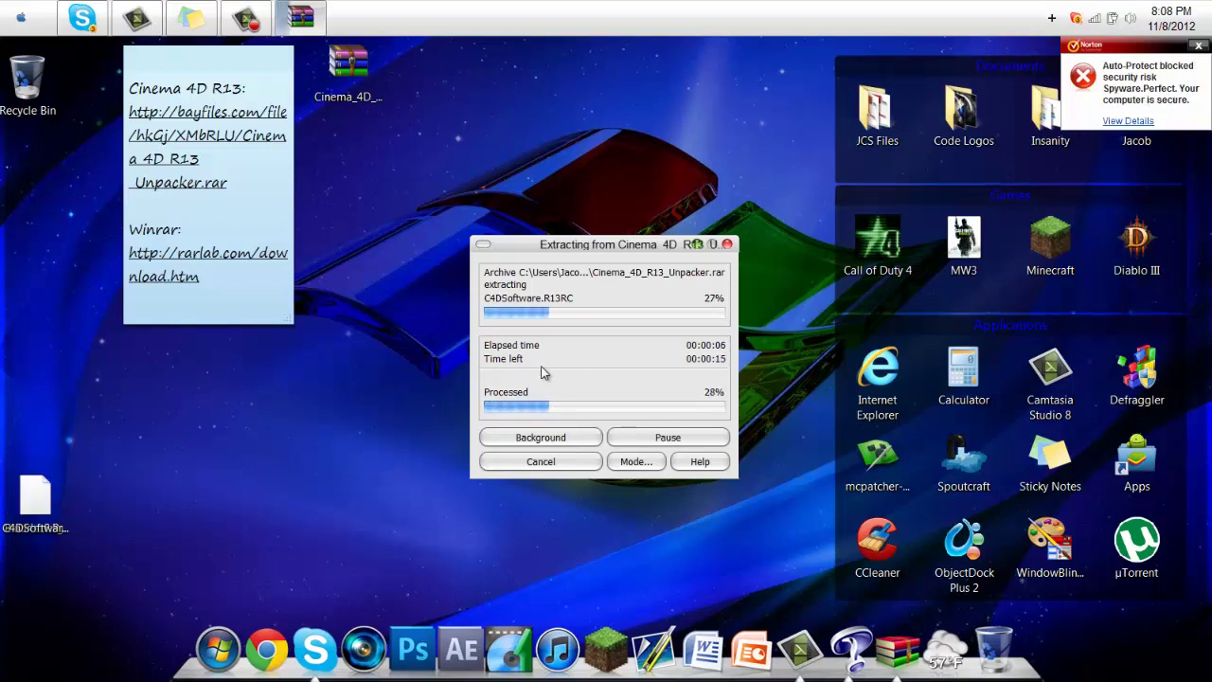
{"action": "left_click", "coordinate": [540, 461]}
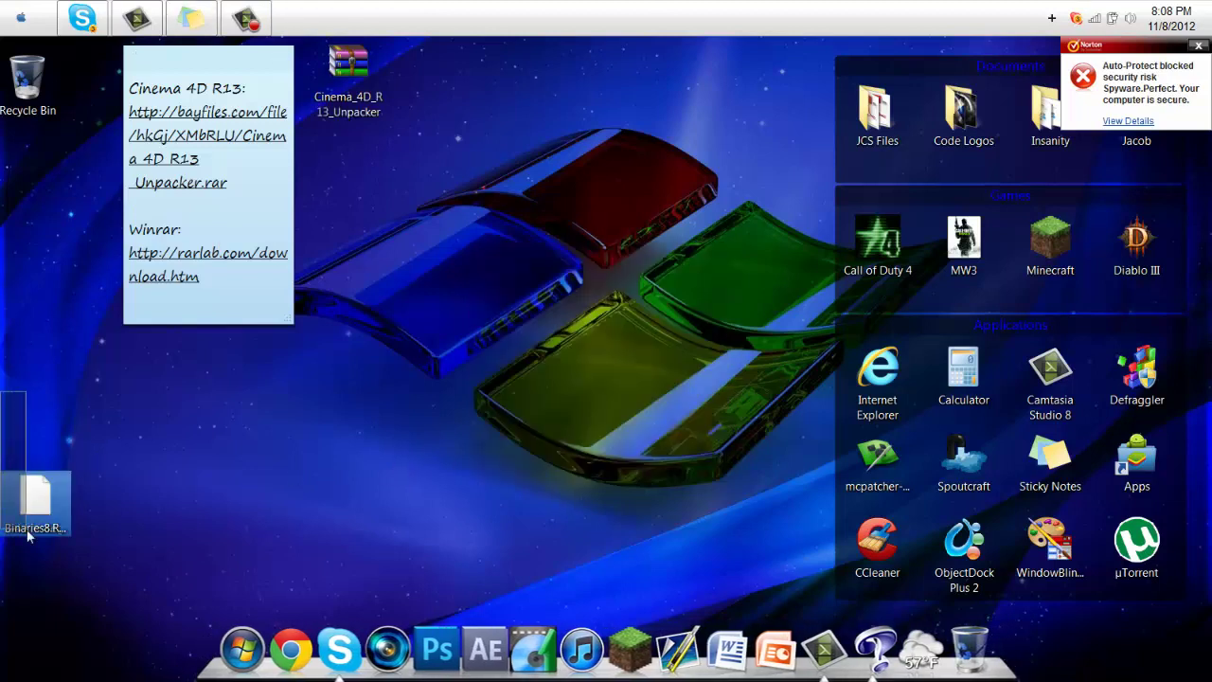
Delete the partial Binaries file and empty the Recycle Bin
{"action": "left_click_drag", "start_coordinate": [29, 535], "coordinate": [28, 80]}
{"action": "right_click", "coordinate": [36, 71]}
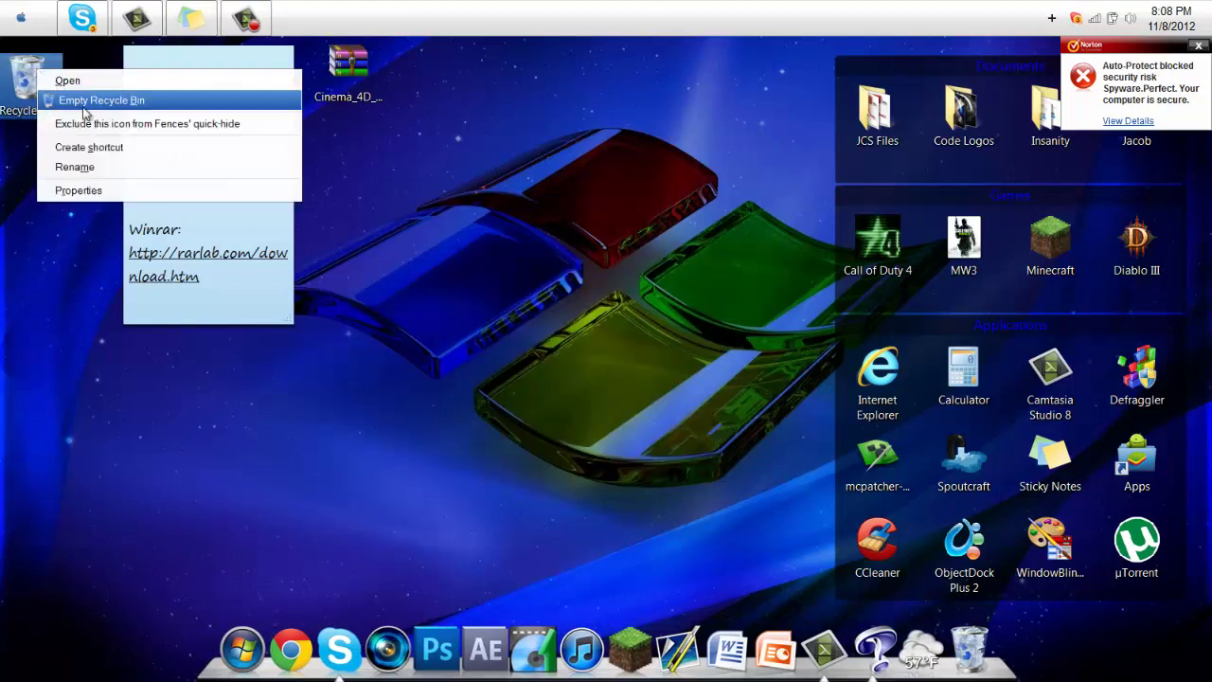
{"action": "left_click", "coordinate": [85, 101]}
{"action": "left_click", "coordinate": [673, 380]}
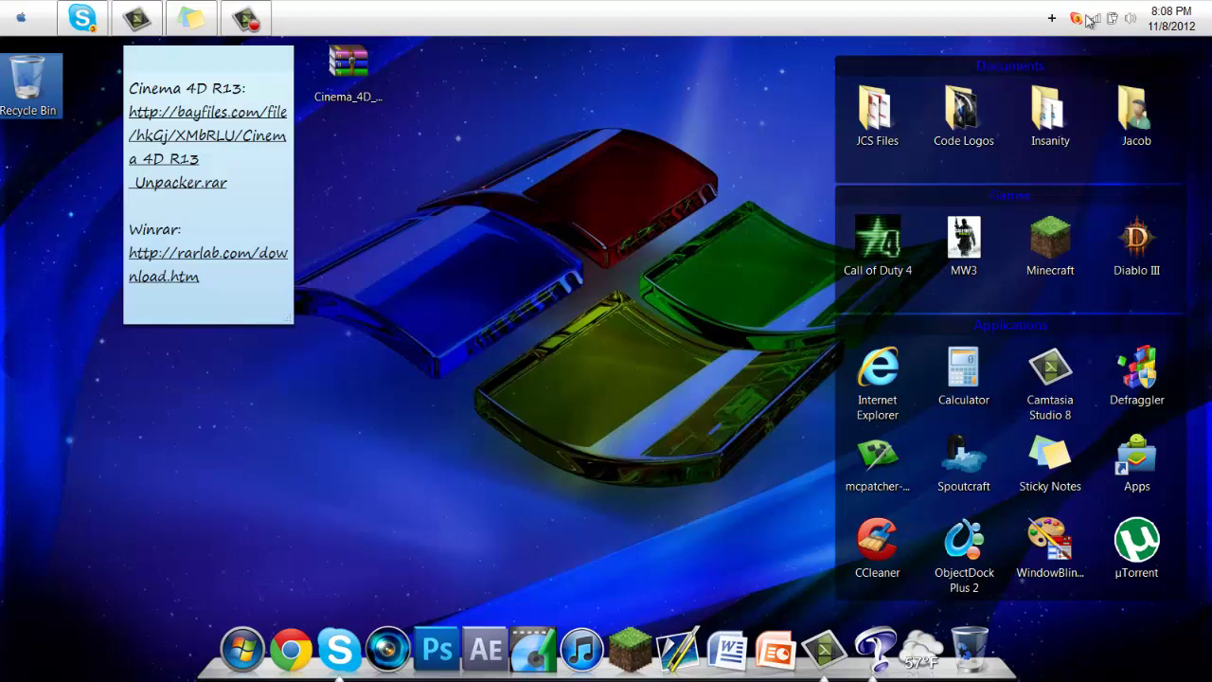
Turn off Norton 360's antivirus Auto-Protect for 15 minutes from the tray icon, then close Norton
{"action": "left_click", "coordinate": [1051, 18]}
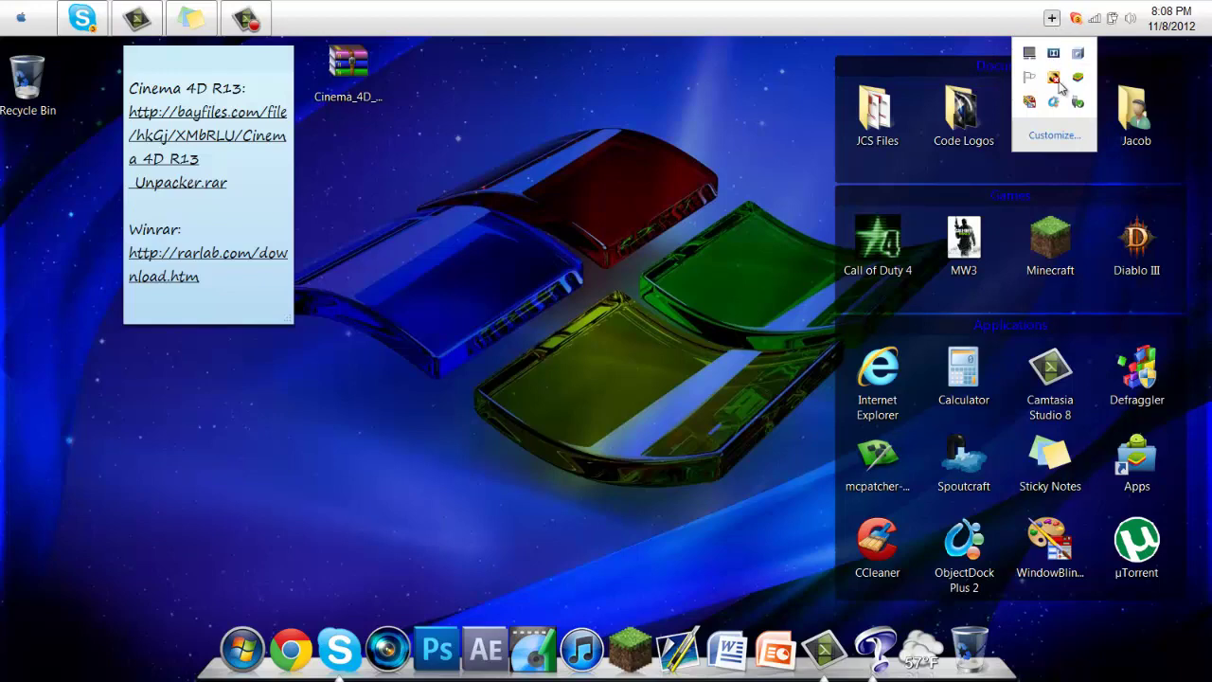
{"action": "double_click", "coordinate": [1054, 79]}
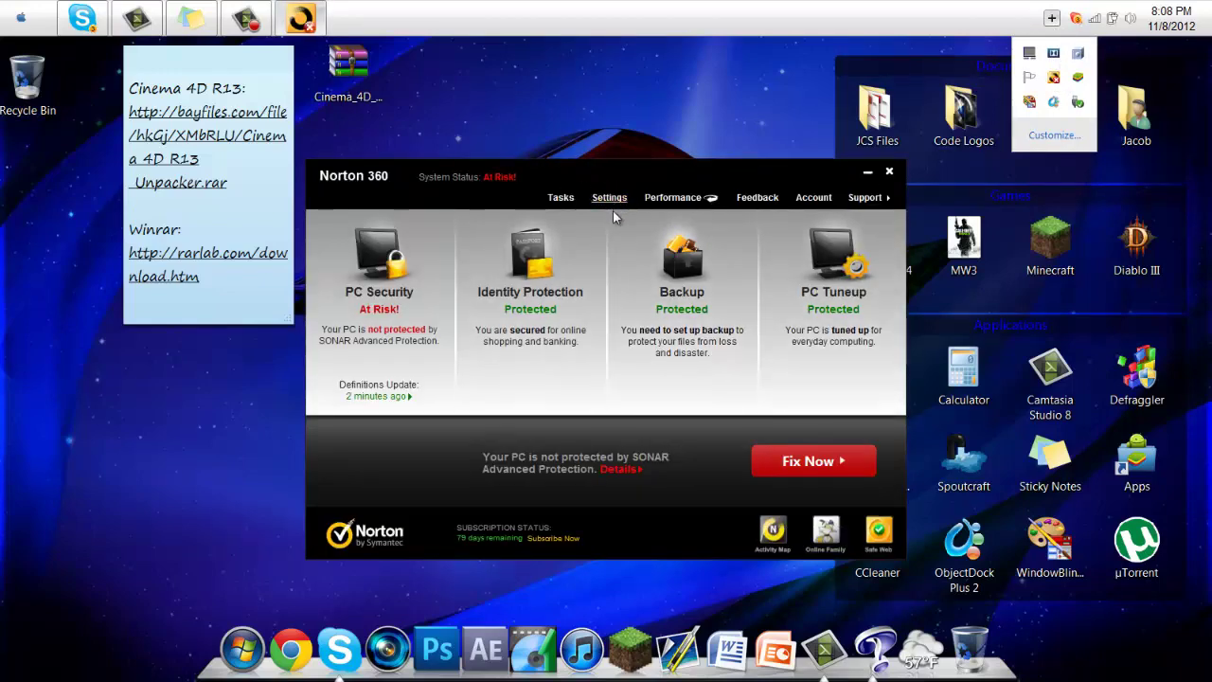
{"action": "left_click", "coordinate": [609, 198]}
{"action": "left_click", "coordinate": [358, 238]}
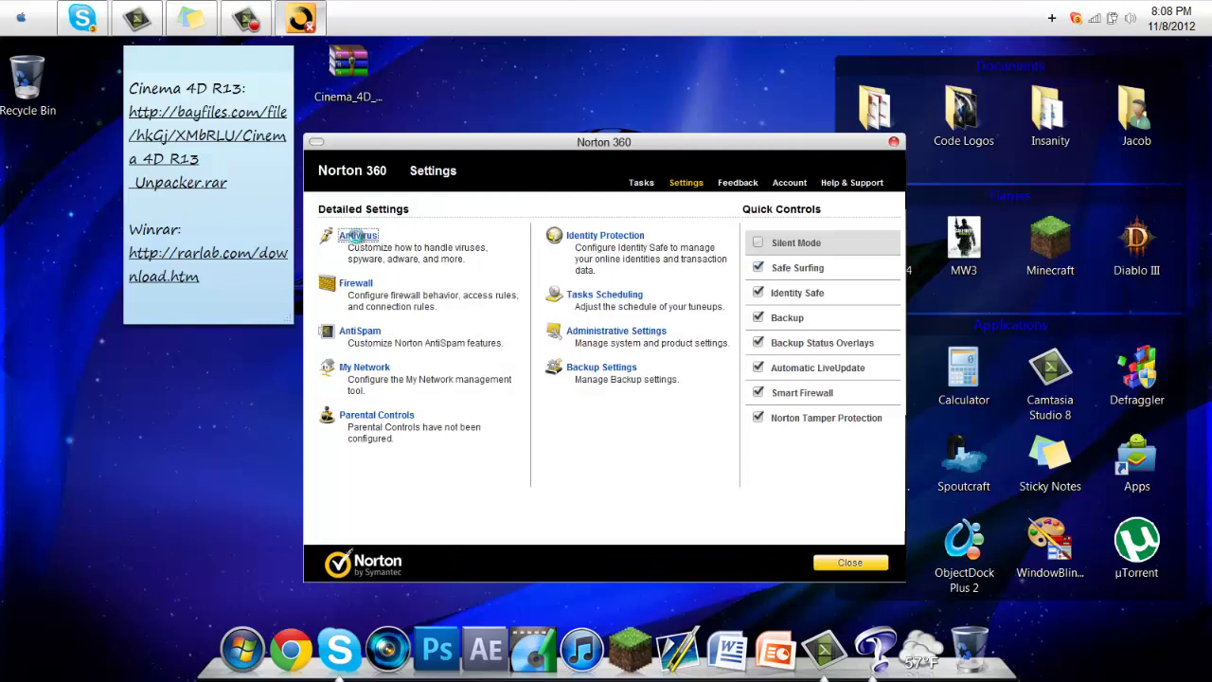
{"action": "left_click", "coordinate": [667, 289]}
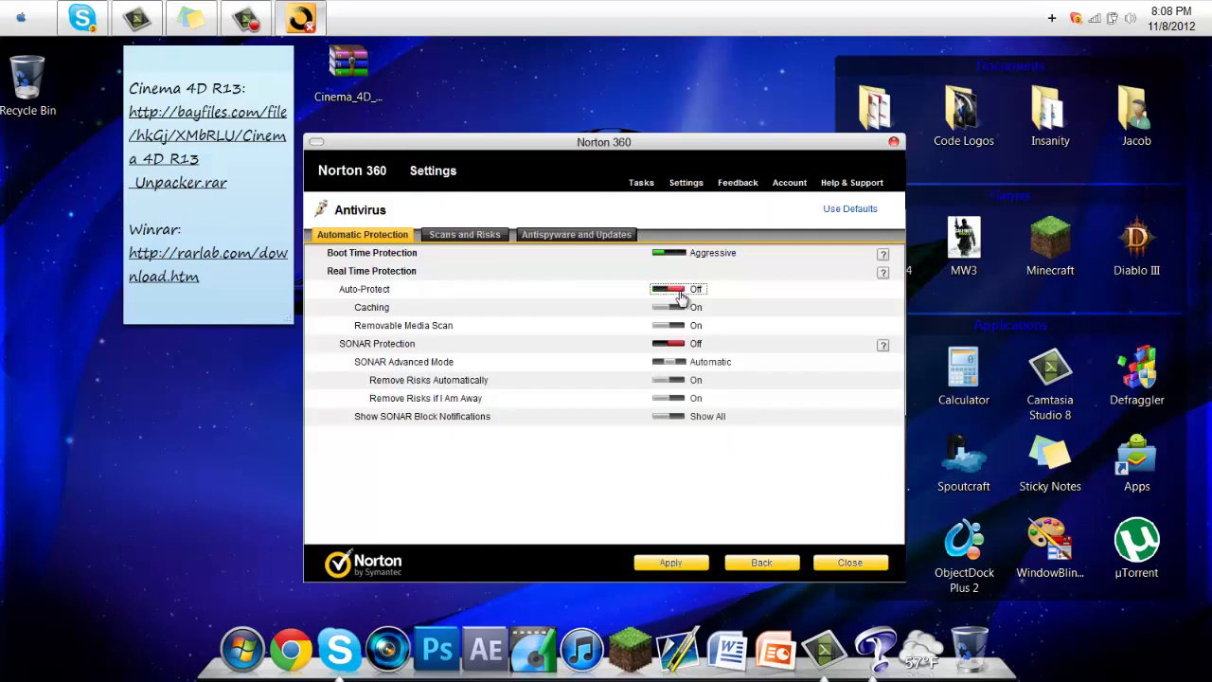
{"action": "left_click", "coordinate": [690, 560]}
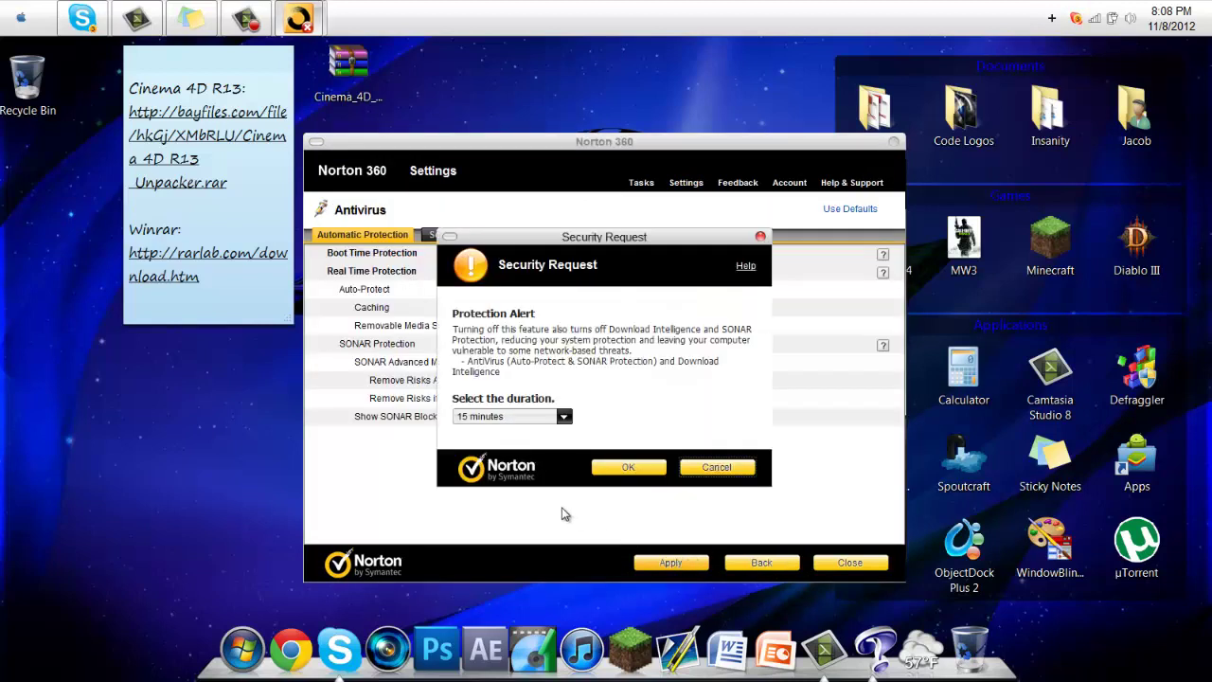
{"action": "left_click", "coordinate": [611, 469]}
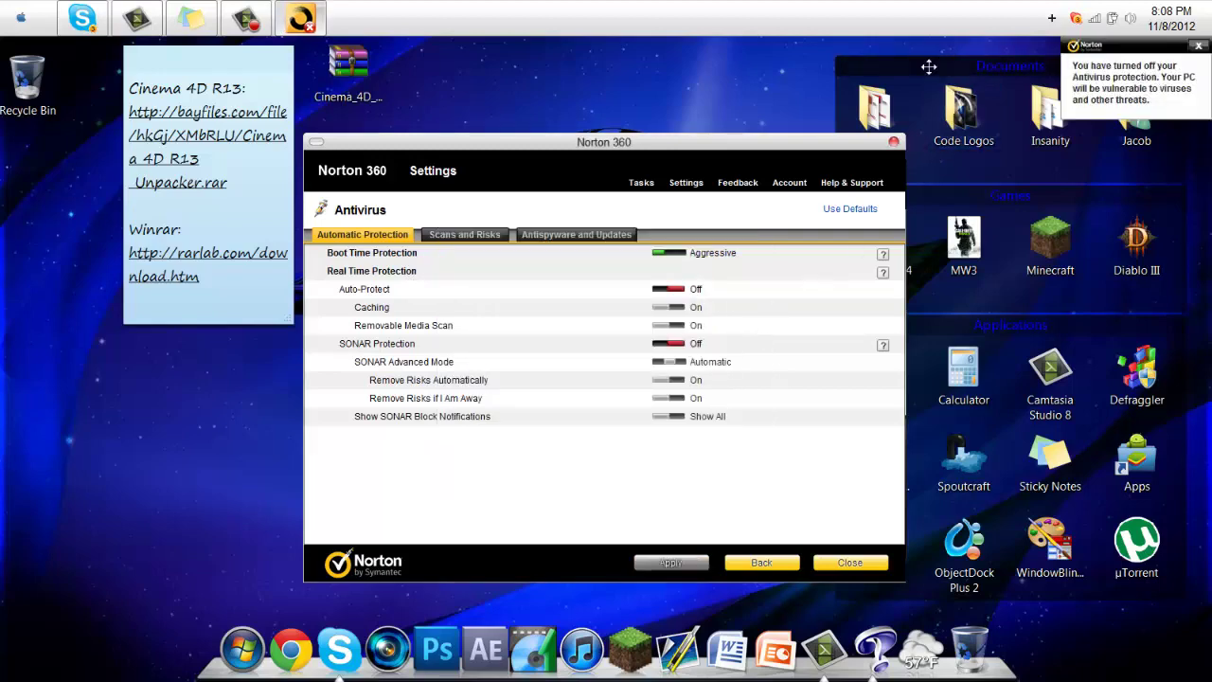
{"action": "left_click", "coordinate": [893, 144]}
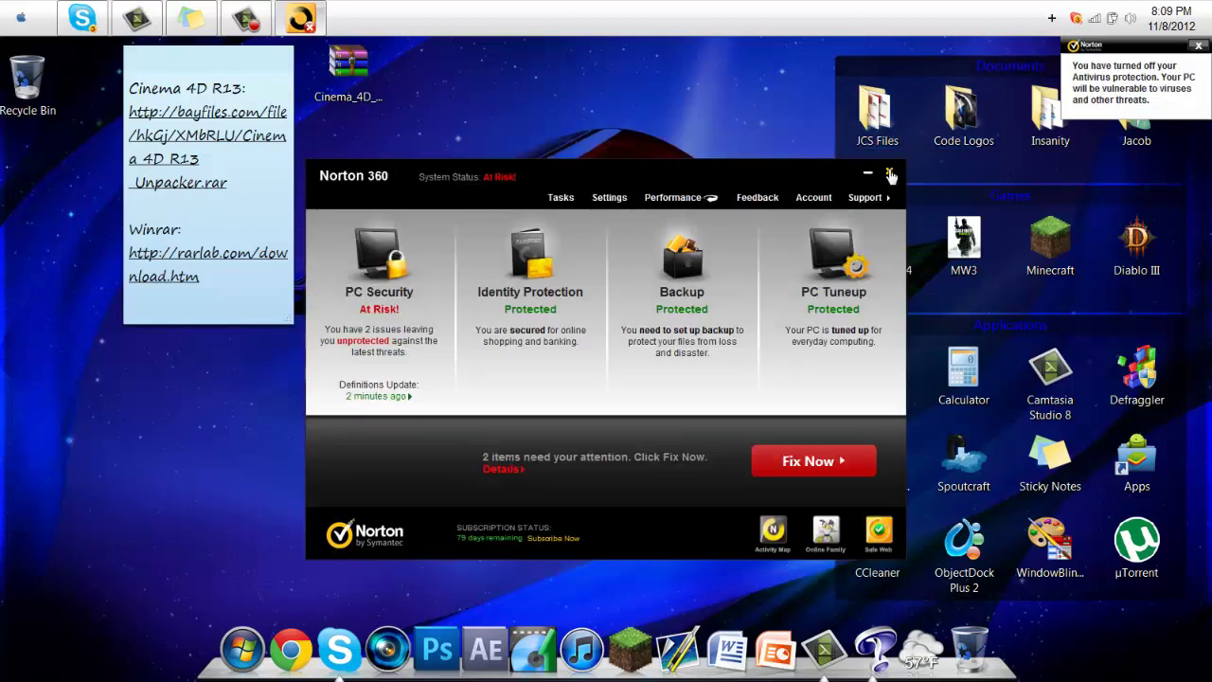
{"action": "left_click", "coordinate": [896, 95]}
Re-extract Cinema_4D_R13_Unpacker.rar onto the desktop, checking the Downloads folder while it runs
{"action": "right_click", "coordinate": [369, 70]}
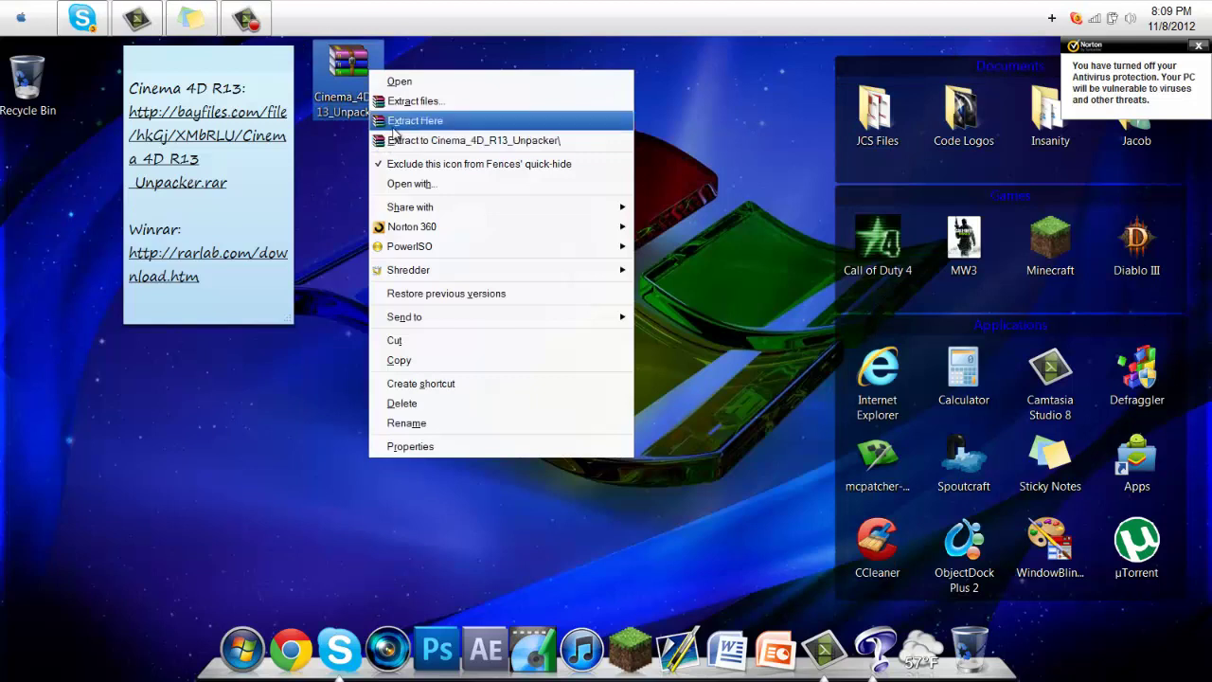
{"action": "left_click", "coordinate": [392, 122]}
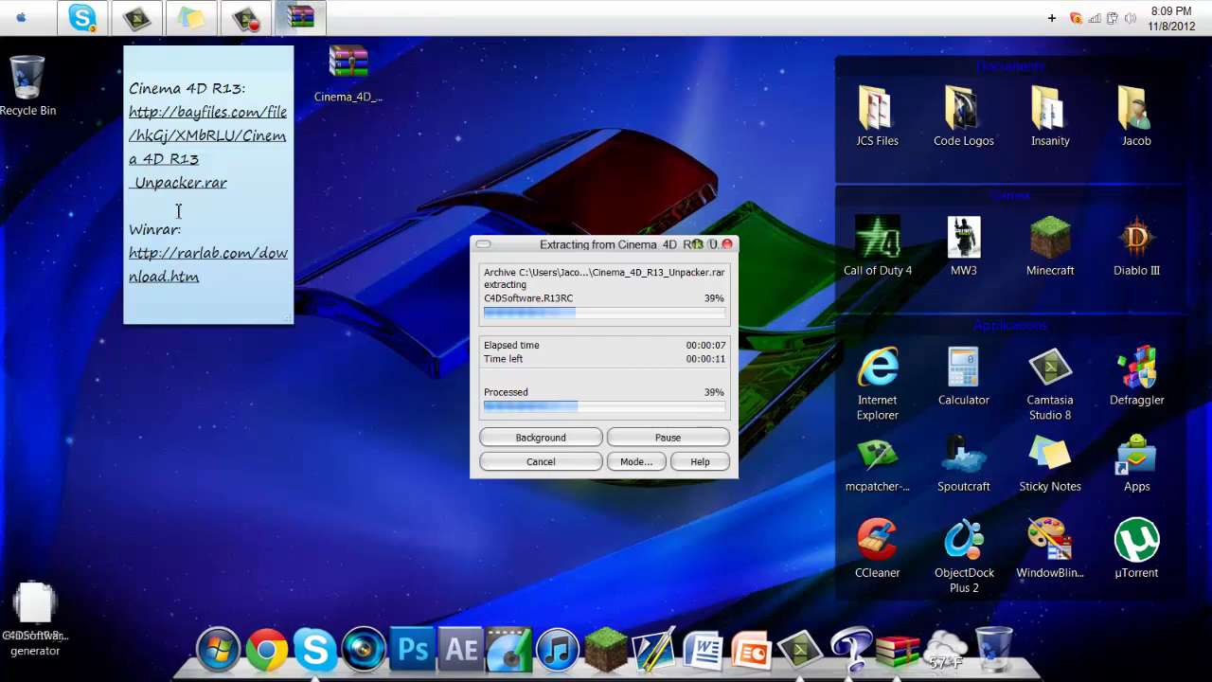
{"action": "left_click", "coordinate": [217, 650]}
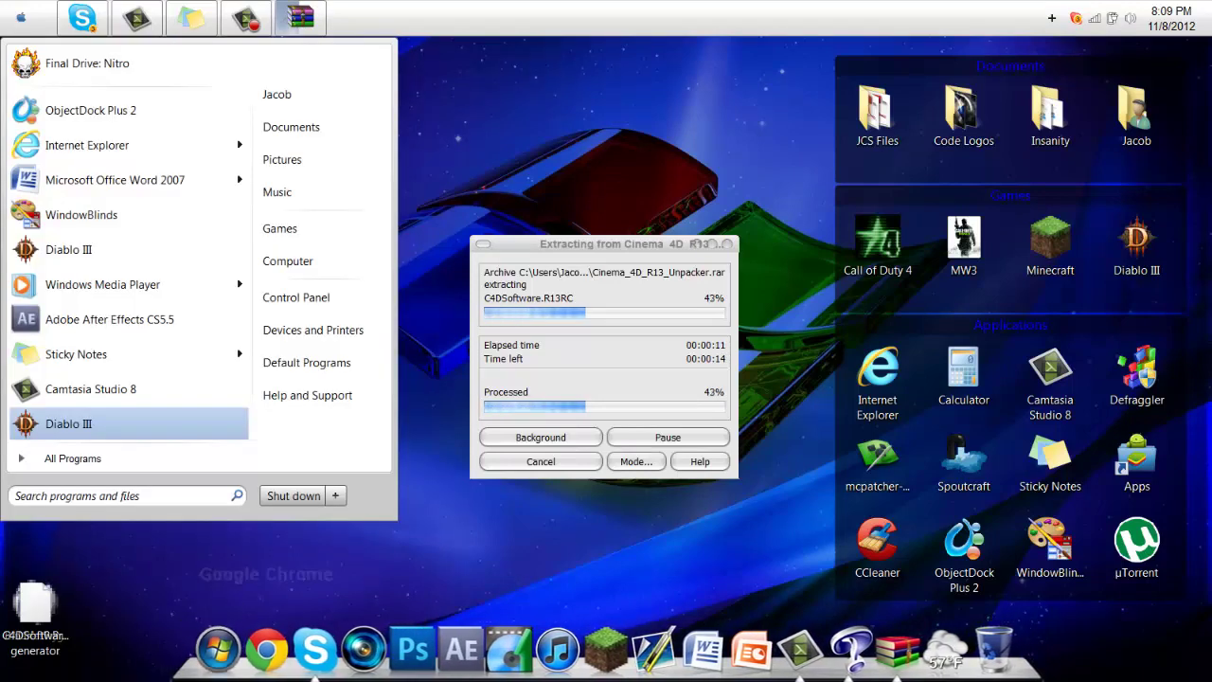
{"action": "left_click", "coordinate": [292, 102]}
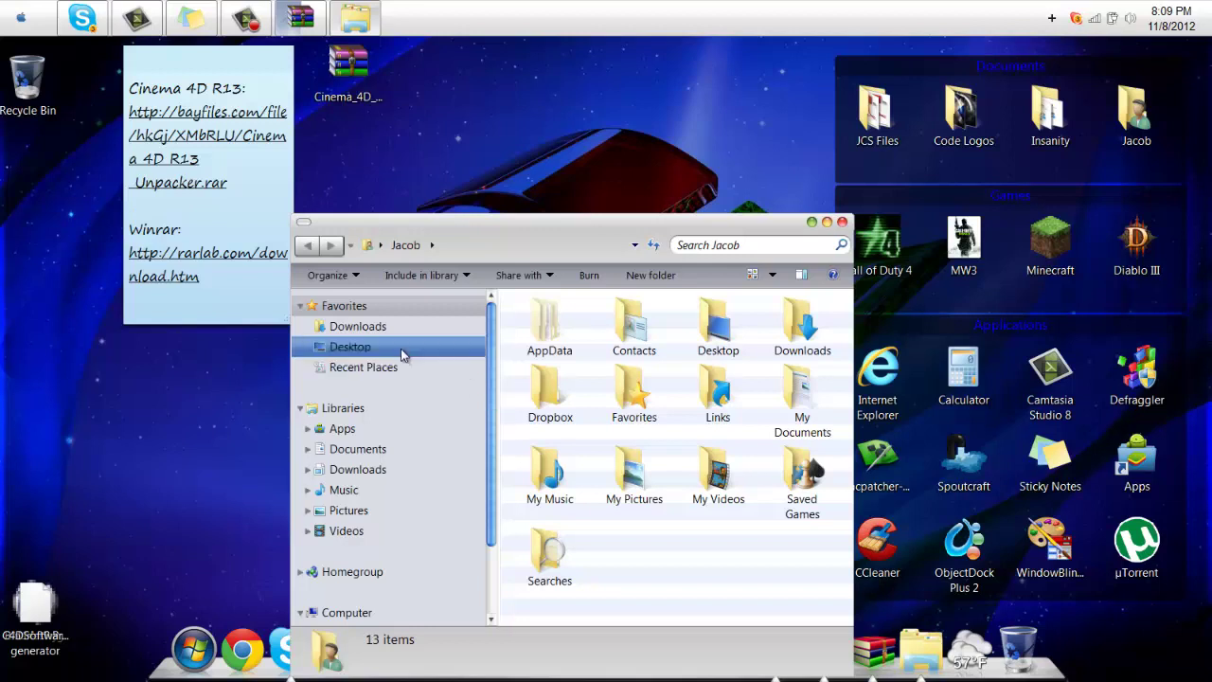
{"action": "left_click", "coordinate": [355, 331]}
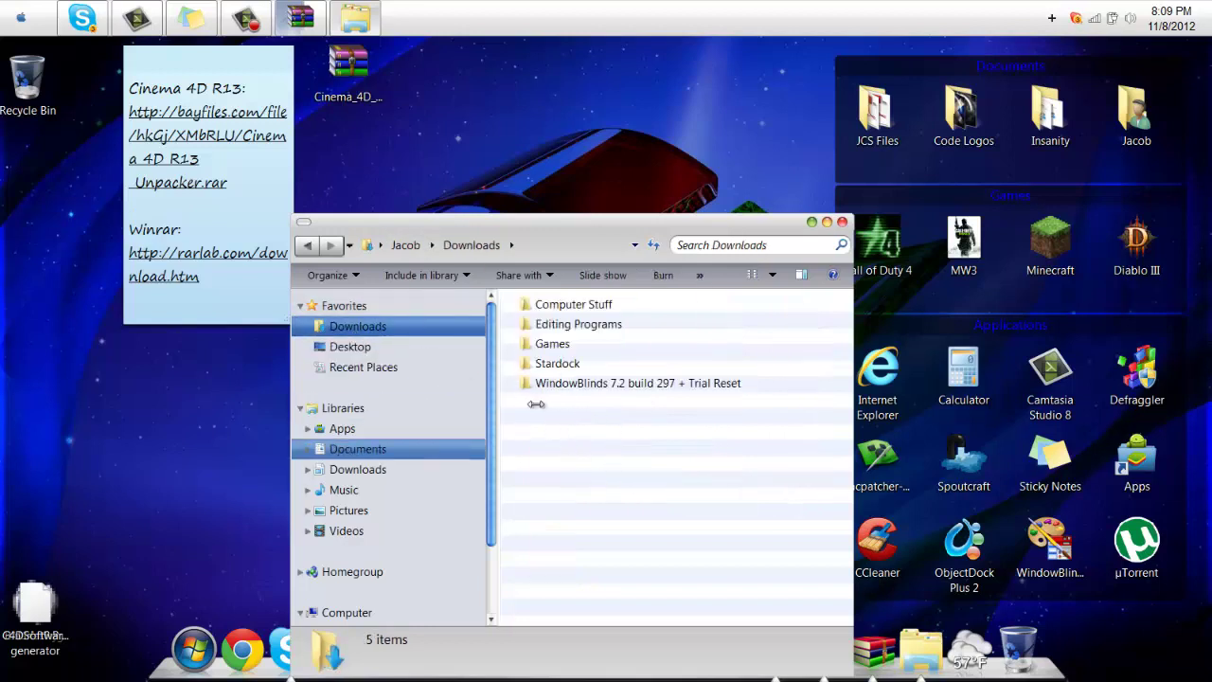
{"action": "left_click", "coordinate": [842, 222]}
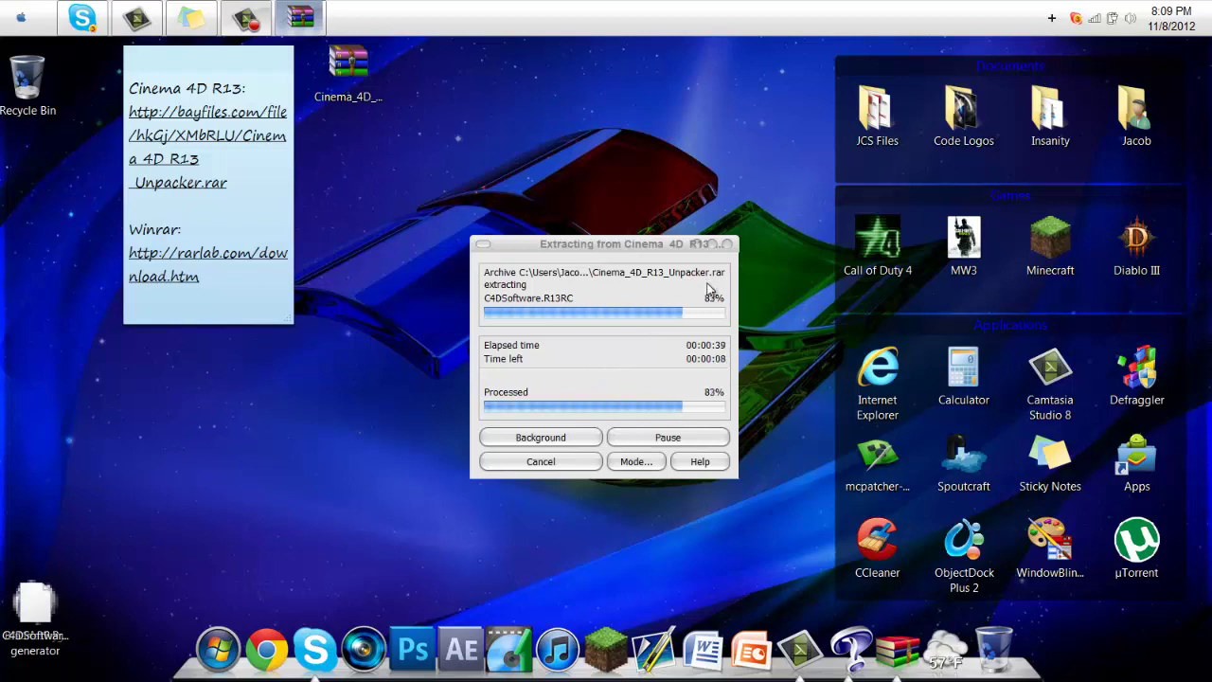
{"action": "left_click", "coordinate": [23, 17]}
{"action": "left_click", "coordinate": [23, 18]}
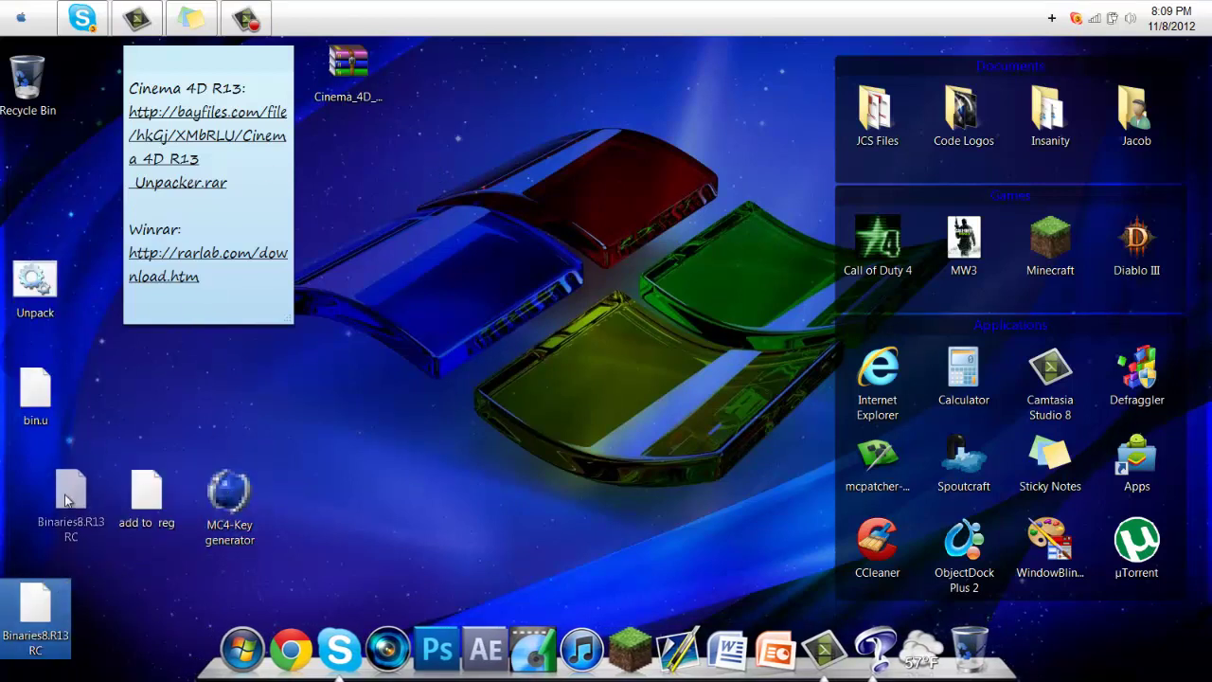
Move C4DSoftware.R13RC aside and run the Unpack batch file, confirming the start of extraction
{"action": "left_click_drag", "start_coordinate": [35, 629], "coordinate": [104, 615]}
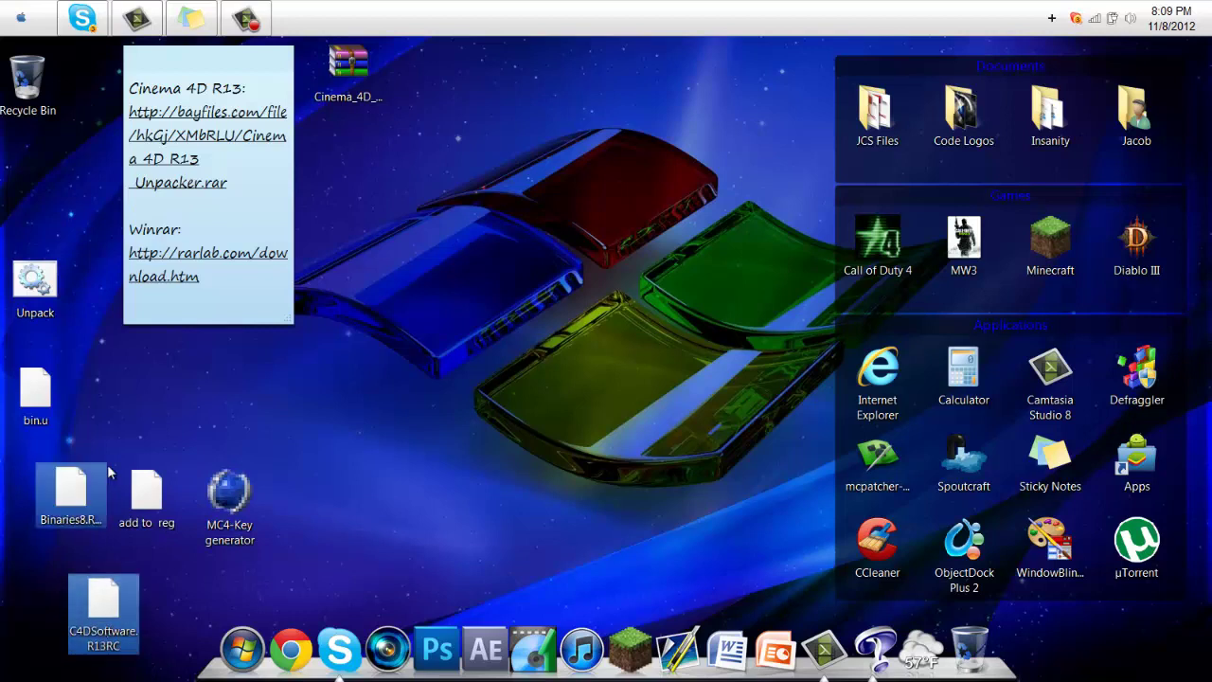
{"action": "double_click", "coordinate": [25, 295]}
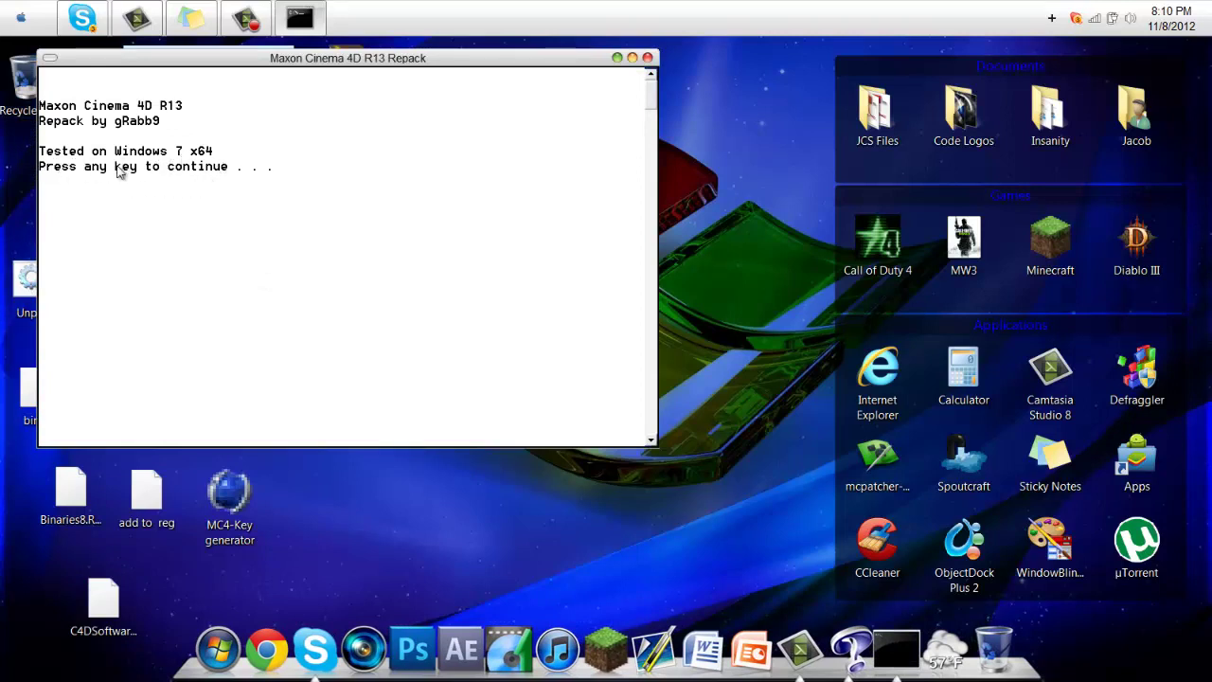
{"action": "key", "text": "Return"}
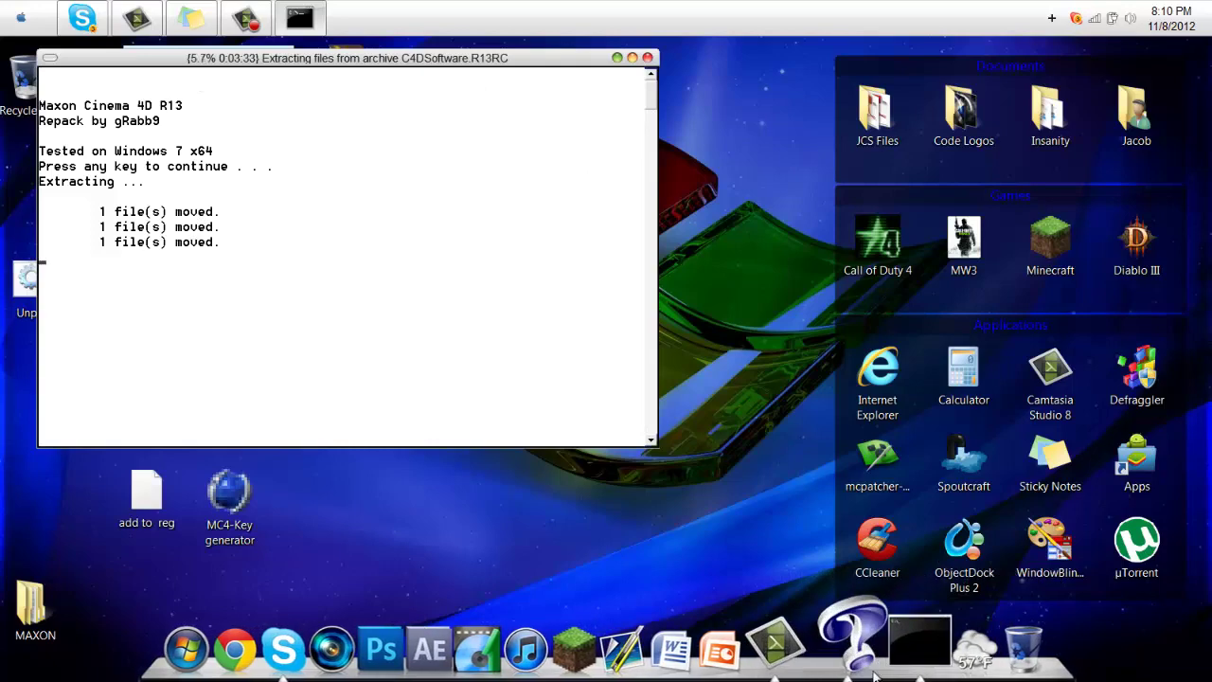
Wait for the unpacker to finish extracting into MAXON, then close its console
{"action": "left_click", "coordinate": [800, 653]}
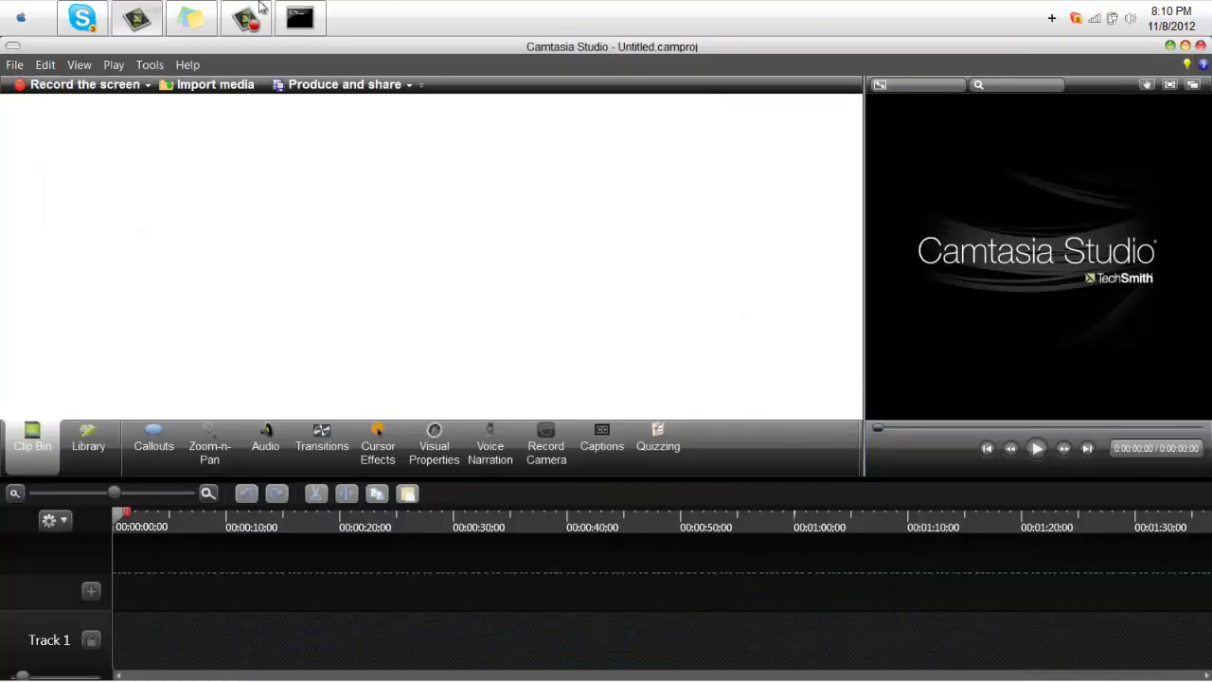
{"action": "left_click", "coordinate": [1171, 46]}
{"action": "left_click", "coordinate": [244, 19]}
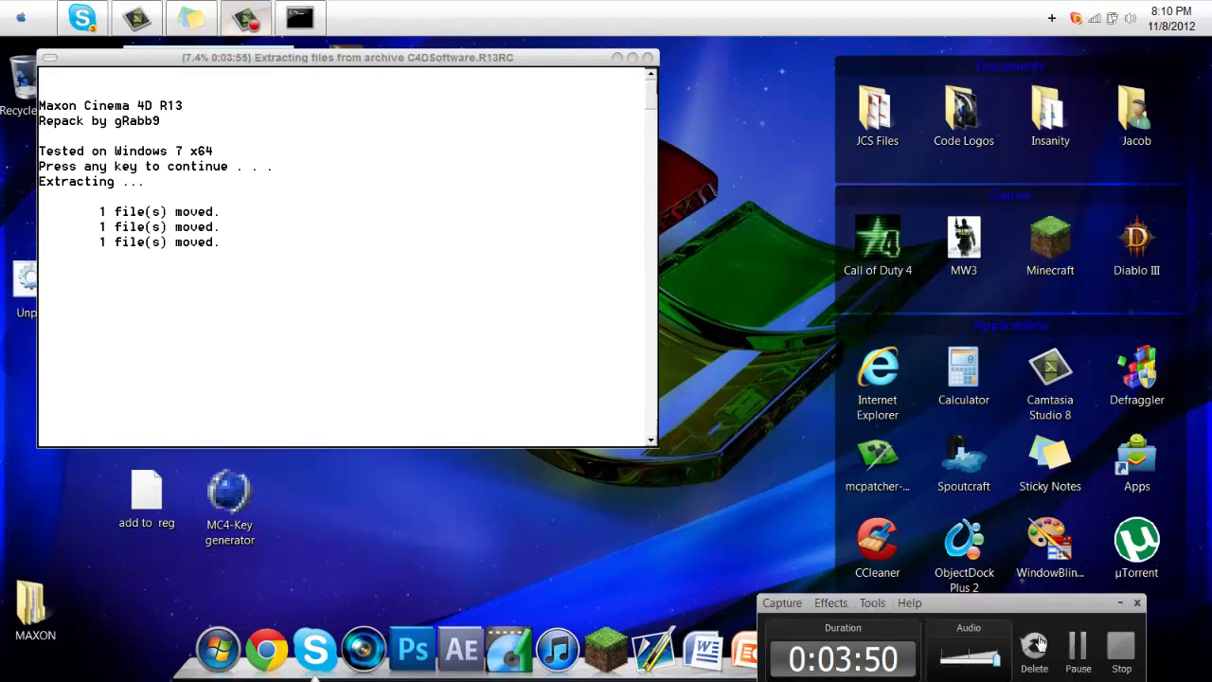
{"action": "left_click", "coordinate": [1078, 646]}
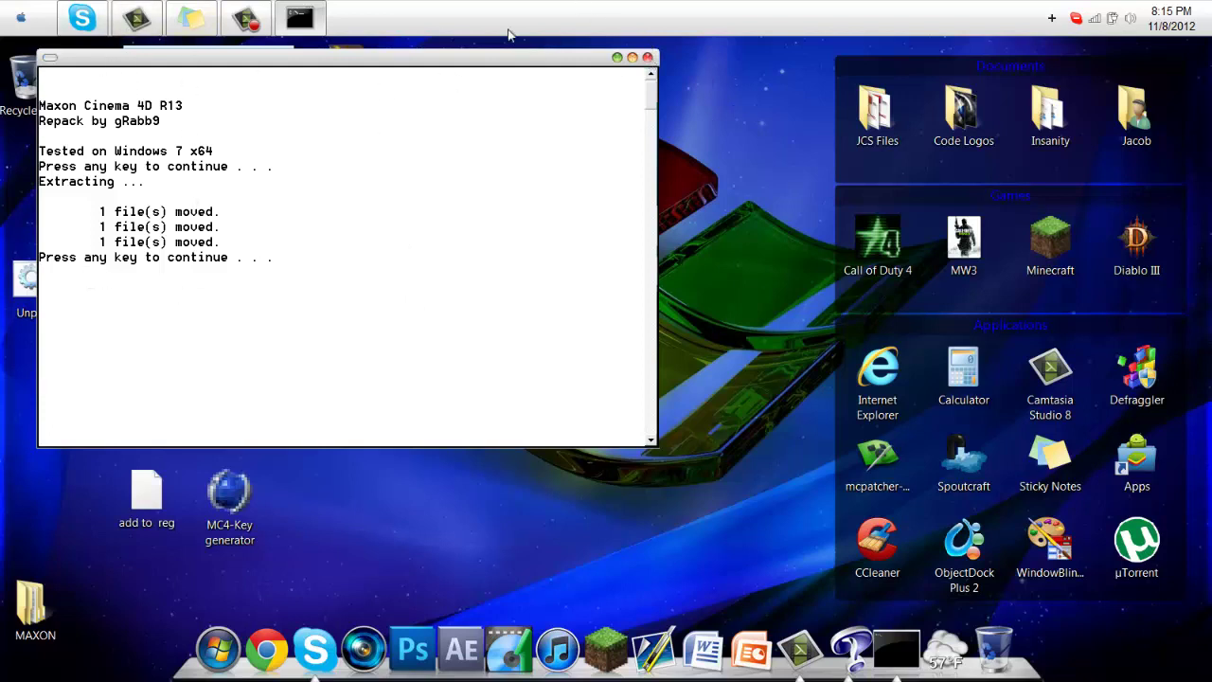
{"action": "left_click", "coordinate": [648, 59]}
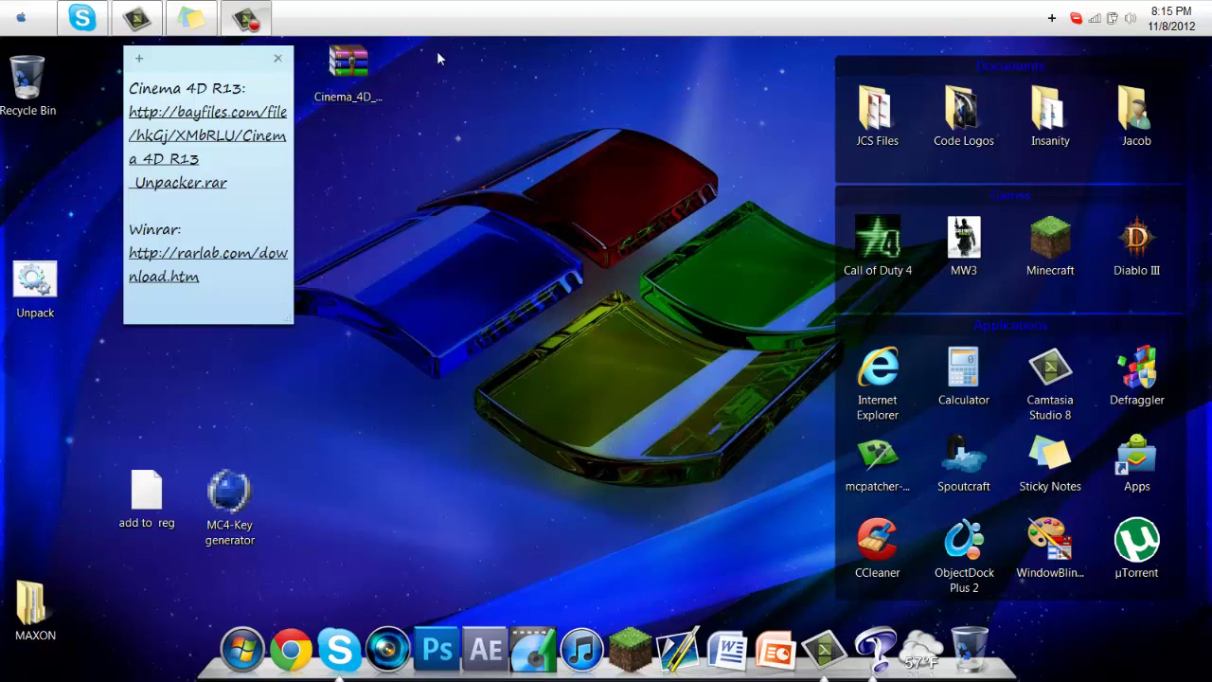
Open MAXON > Cinema 4D R13 and launch CINEMA 4D 64 Bit
{"action": "double_click", "coordinate": [35, 623]}
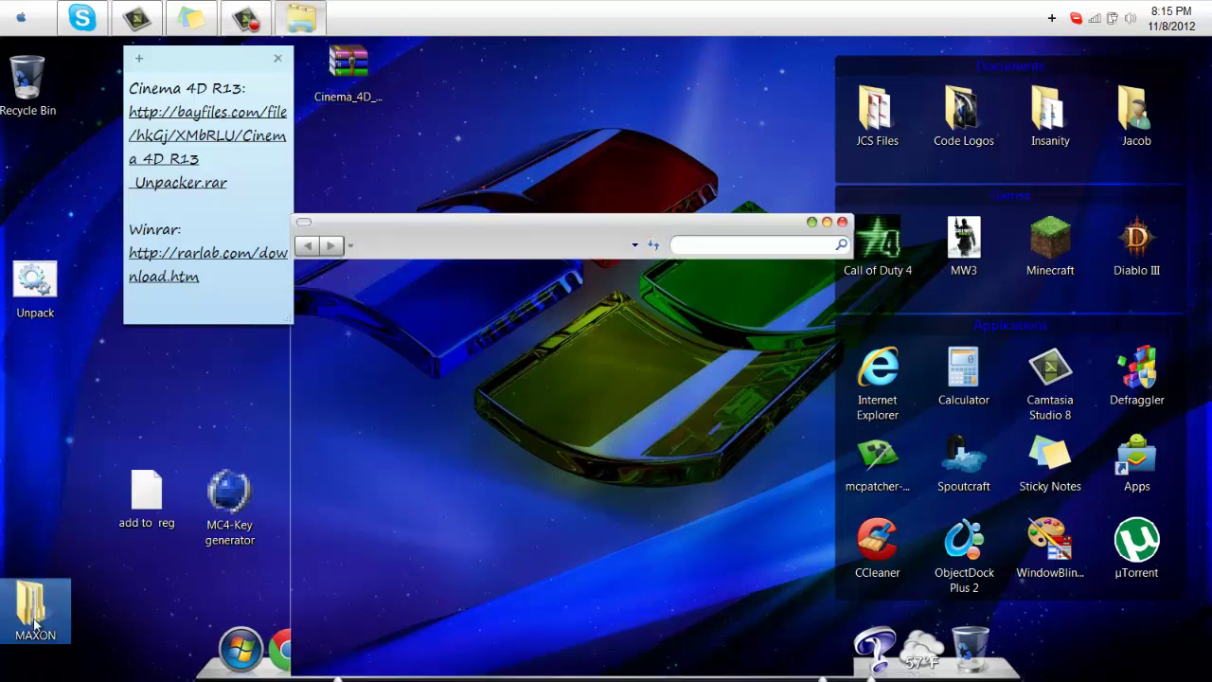
{"action": "left_click", "coordinate": [571, 337]}
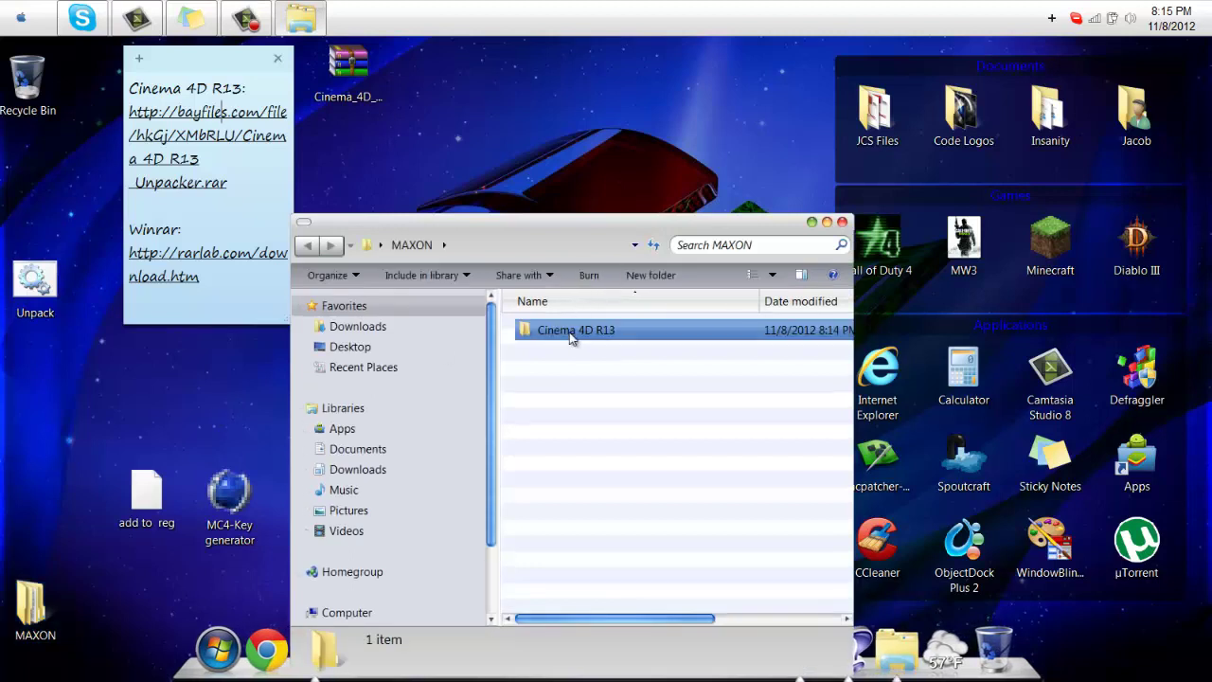
{"action": "double_click", "coordinate": [570, 337]}
{"action": "left_click", "coordinate": [568, 391]}
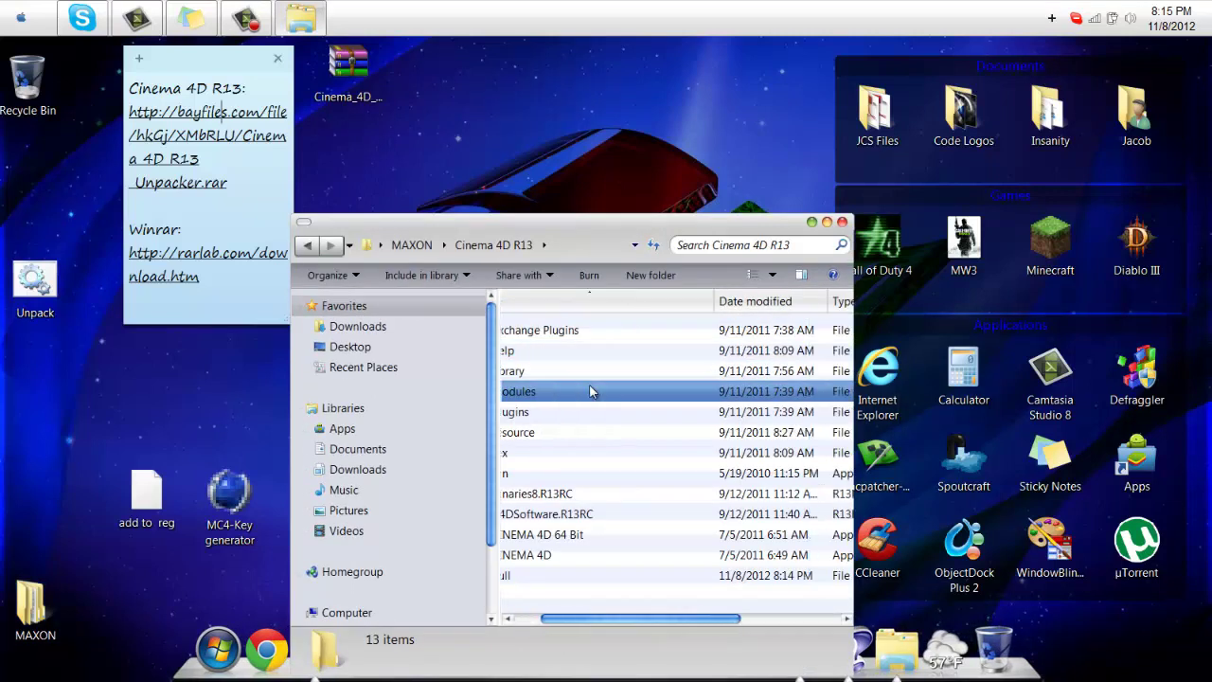
{"action": "left_click", "coordinate": [592, 453]}
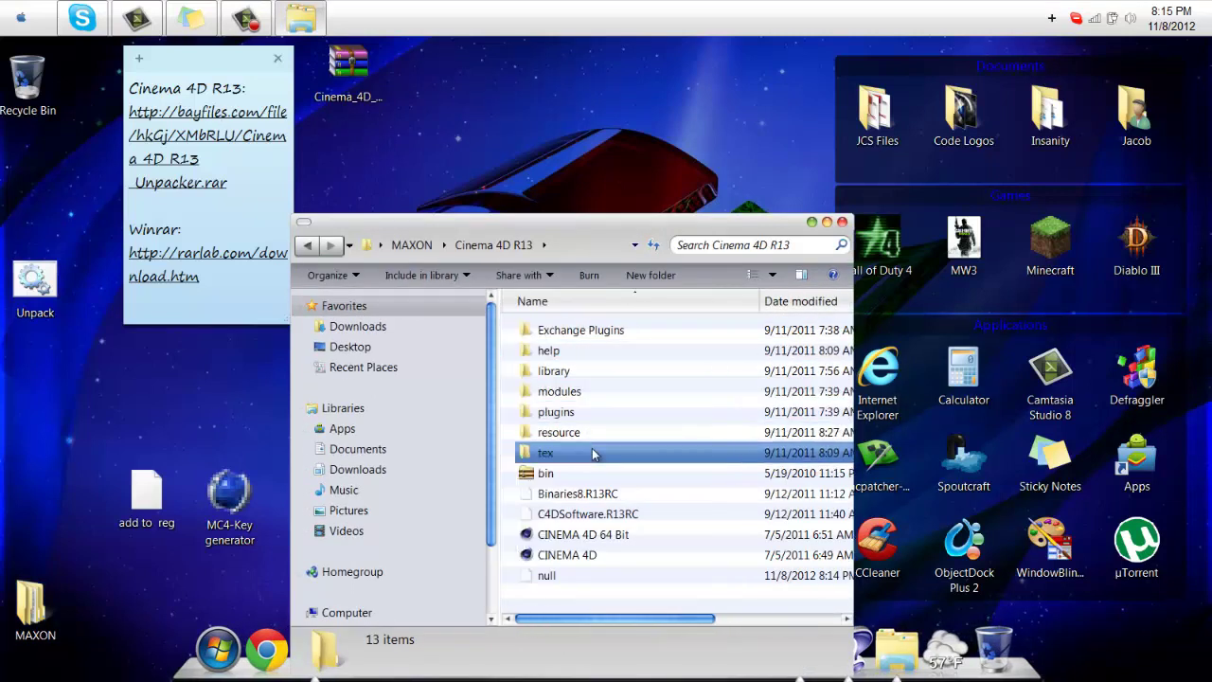
{"action": "left_click", "coordinate": [580, 536]}
{"action": "left_click", "coordinate": [577, 555]}
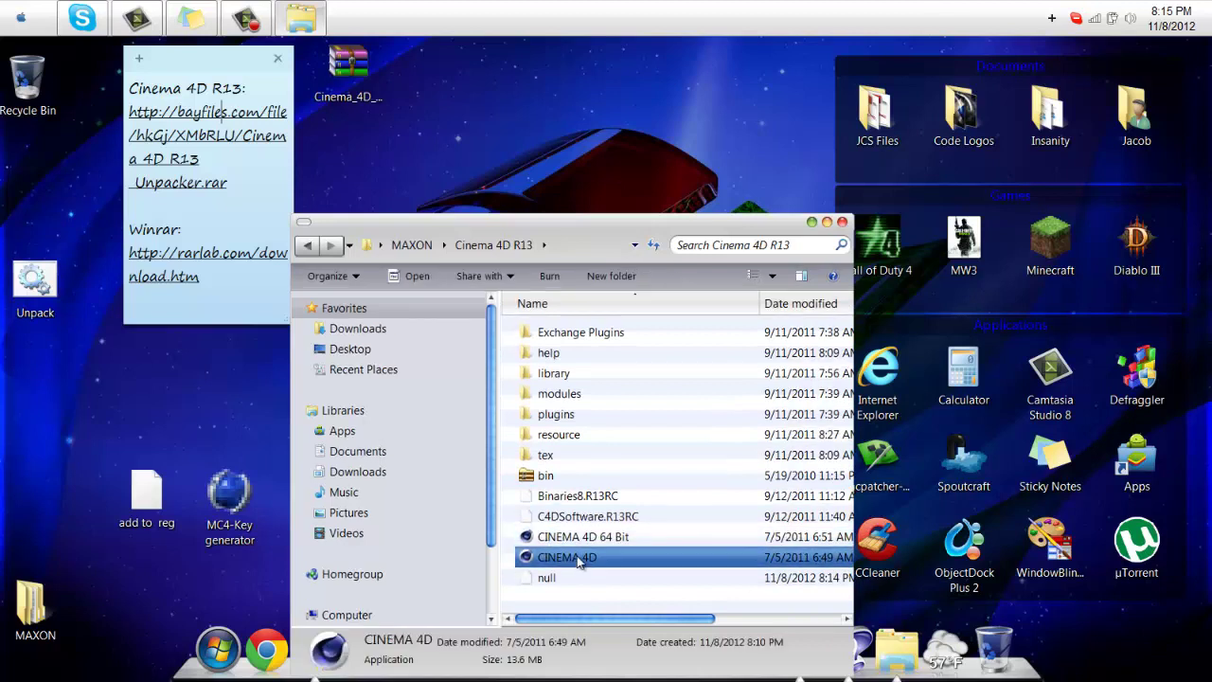
{"action": "left_click", "coordinate": [577, 538]}
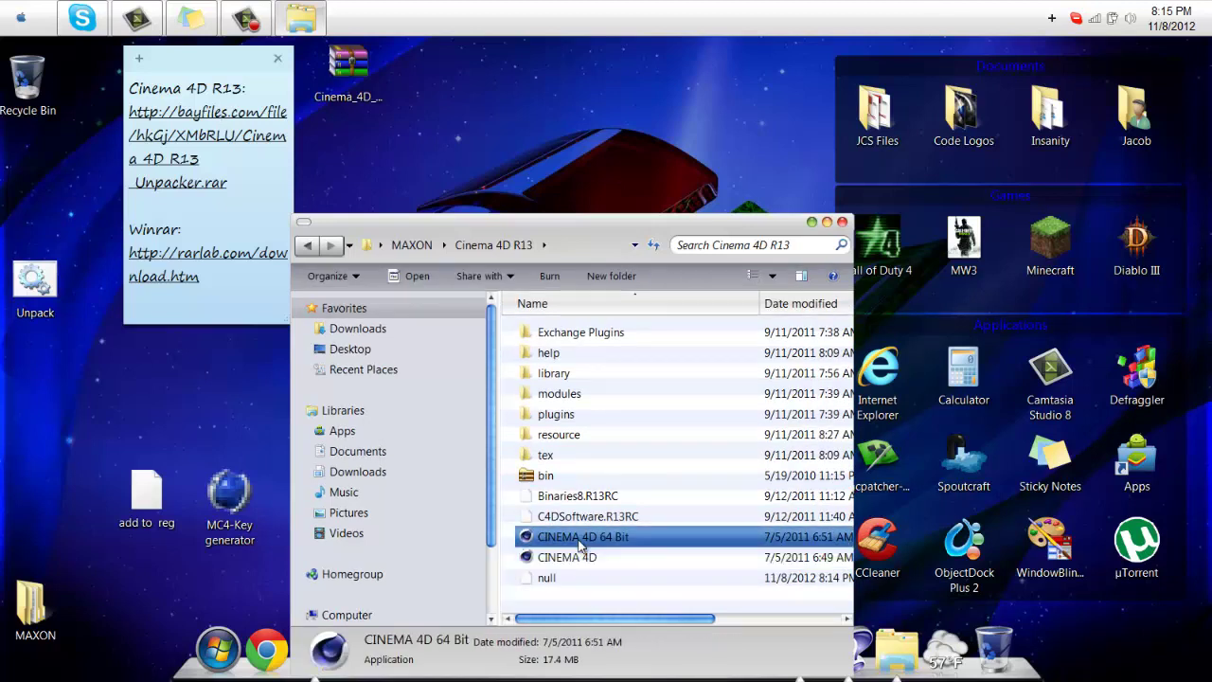
{"action": "double_click", "coordinate": [580, 538]}
Minimize the Cinema 4D R13 folder and OK the missing serial number warning
{"action": "left_click", "coordinate": [811, 222]}
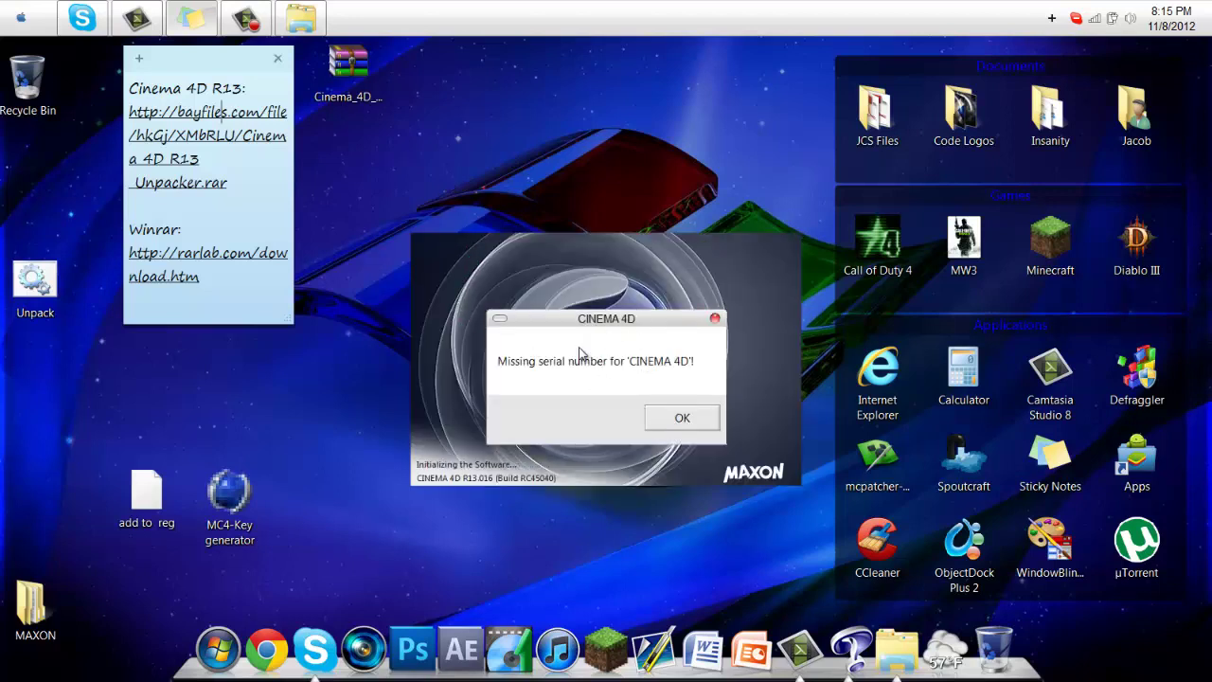
{"action": "left_click", "coordinate": [680, 417]}
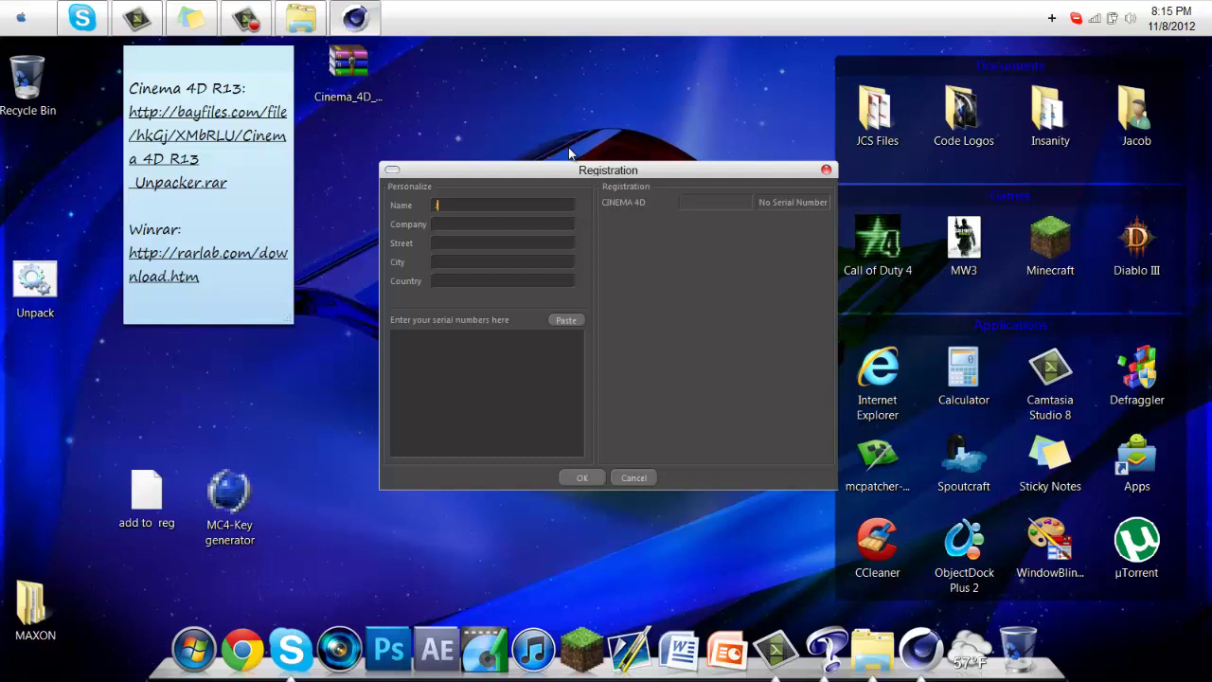
Enter the registrant's name and company name
{"action": "type", "text": "Jacob"}
{"action": "key", "text": "BackSpace"}
{"action": "key", "text": "BackSpace"}
{"action": "key", "text": "BackSpace"}
{"action": "key", "text": "BackSpace"}
{"action": "type", "text": "a"}
{"action": "type", "text": "Pizza Hu"}
{"action": "type", "text": "t"}
Fill in the street address, city and country fields
{"action": "left_click", "coordinate": [501, 246]}
{"action": "left_click", "coordinate": [483, 261]}
{"action": "type", "text": "Temecu"}
{"action": "left_click", "coordinate": [469, 280]}
{"action": "type", "text": "United"}
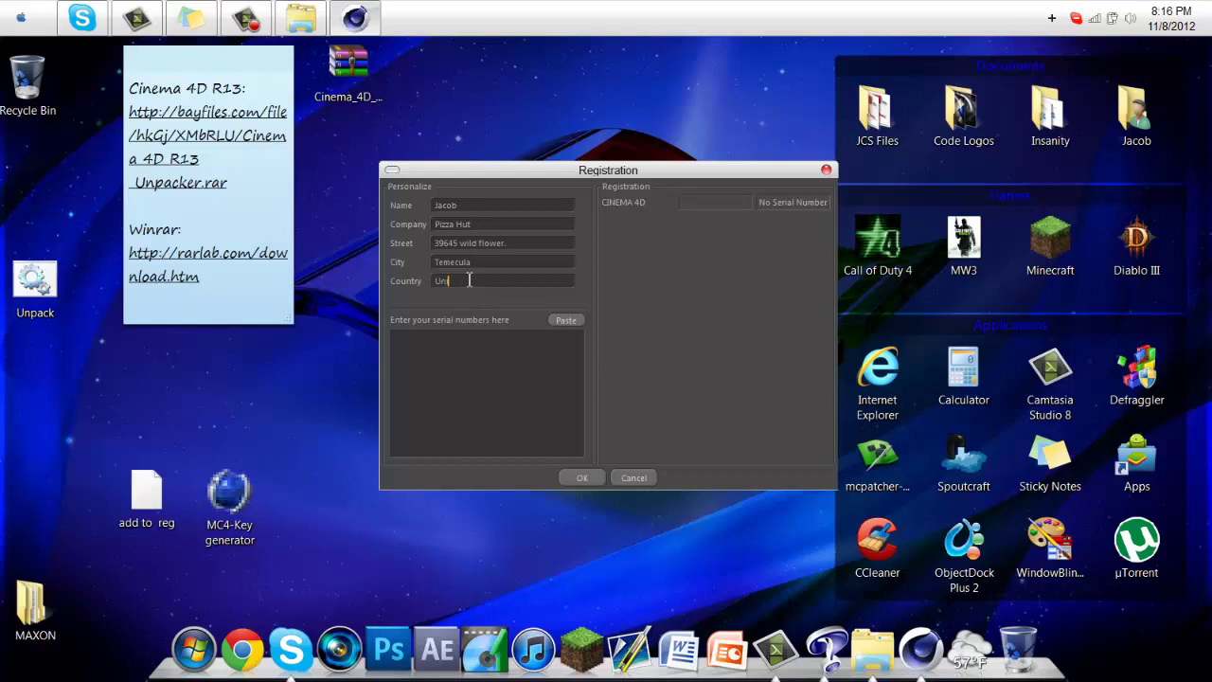
{"action": "type", "text": " States"}
{"action": "left_click", "coordinate": [499, 369]}
Generate and copy a Standalone License serial for Cinema 4D R13 Studio, then close MC4-Key generator
{"action": "double_click", "coordinate": [232, 507]}
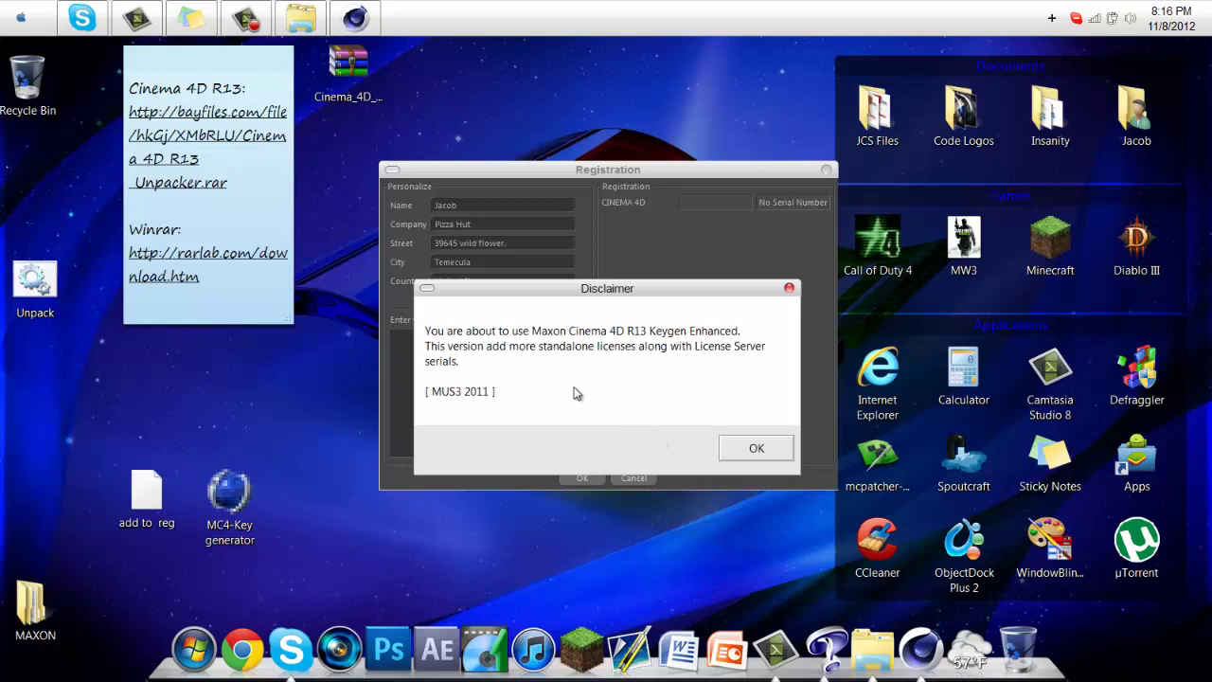
{"action": "left_click", "coordinate": [755, 454]}
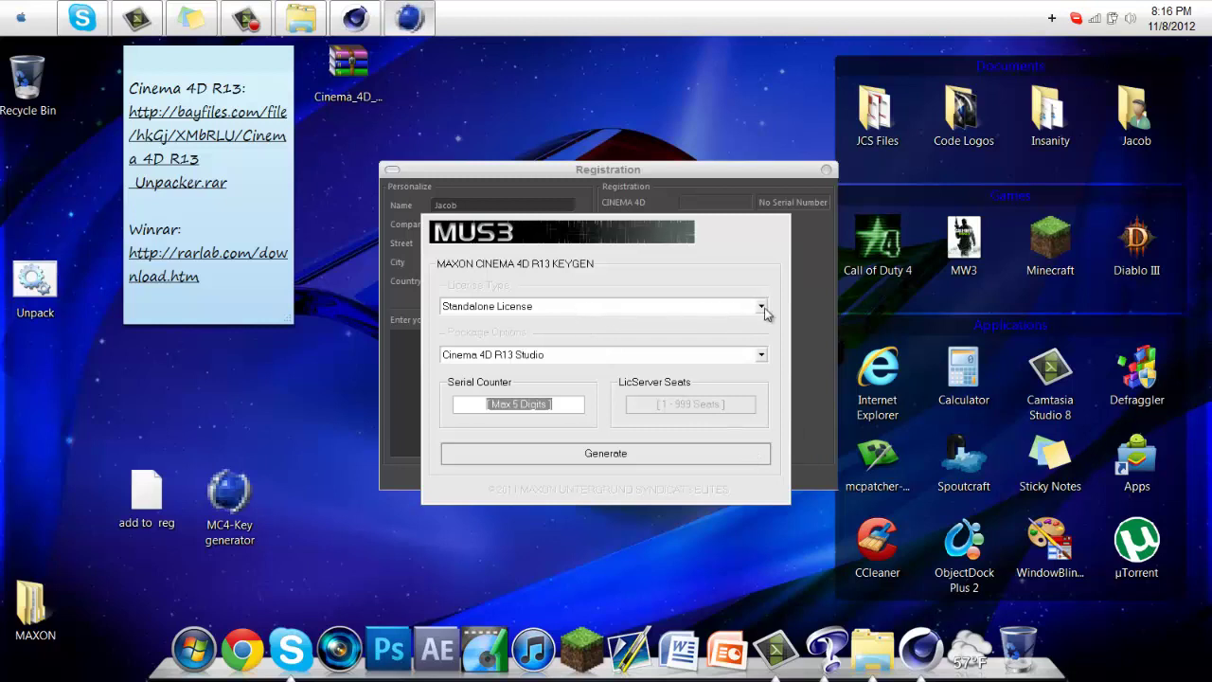
{"action": "left_click", "coordinate": [761, 306]}
{"action": "left_click", "coordinate": [567, 323]}
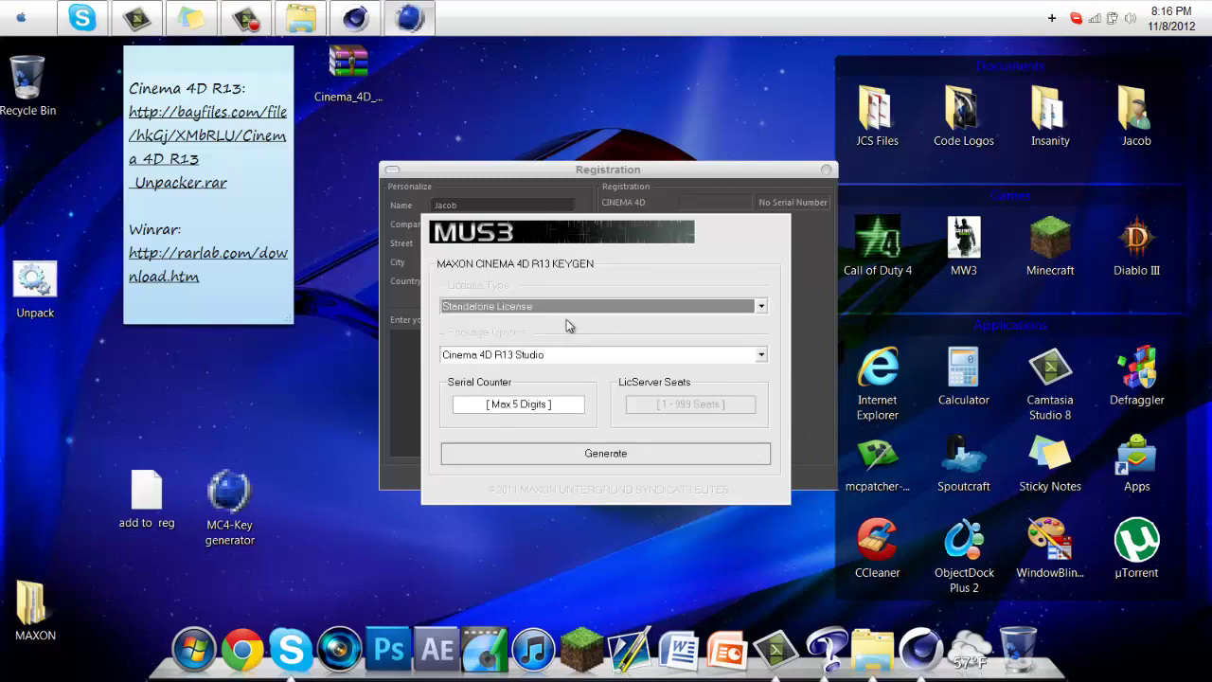
{"action": "left_click", "coordinate": [554, 358]}
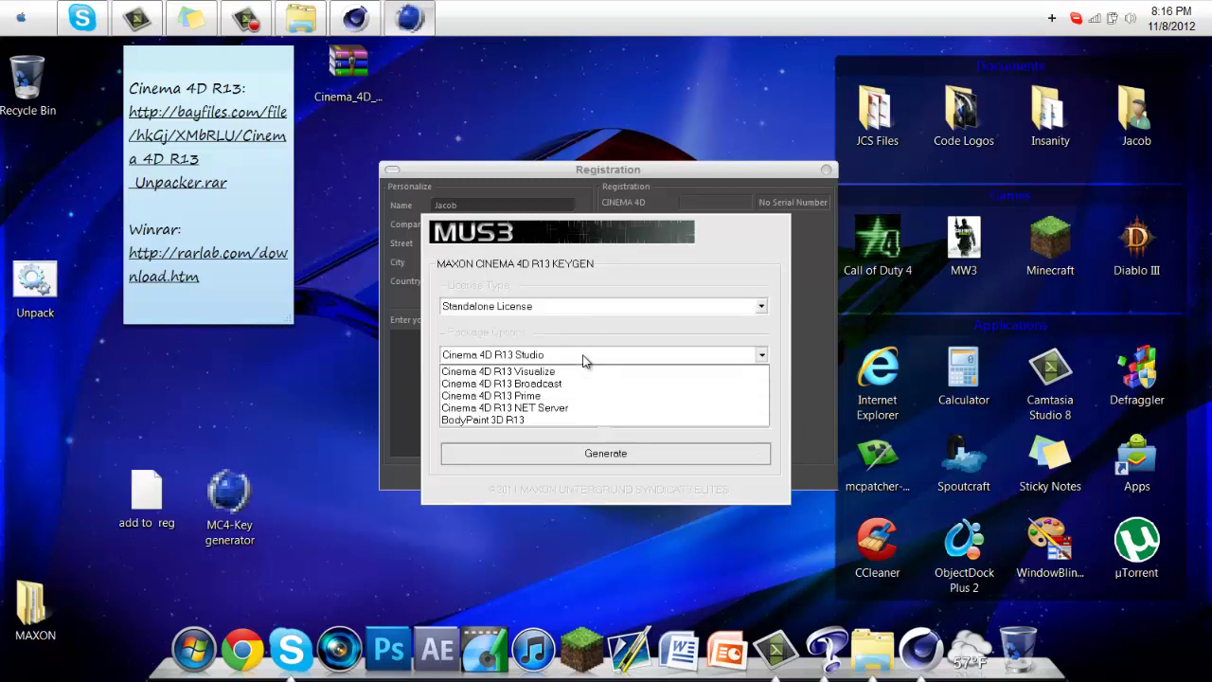
{"action": "left_click", "coordinate": [579, 356]}
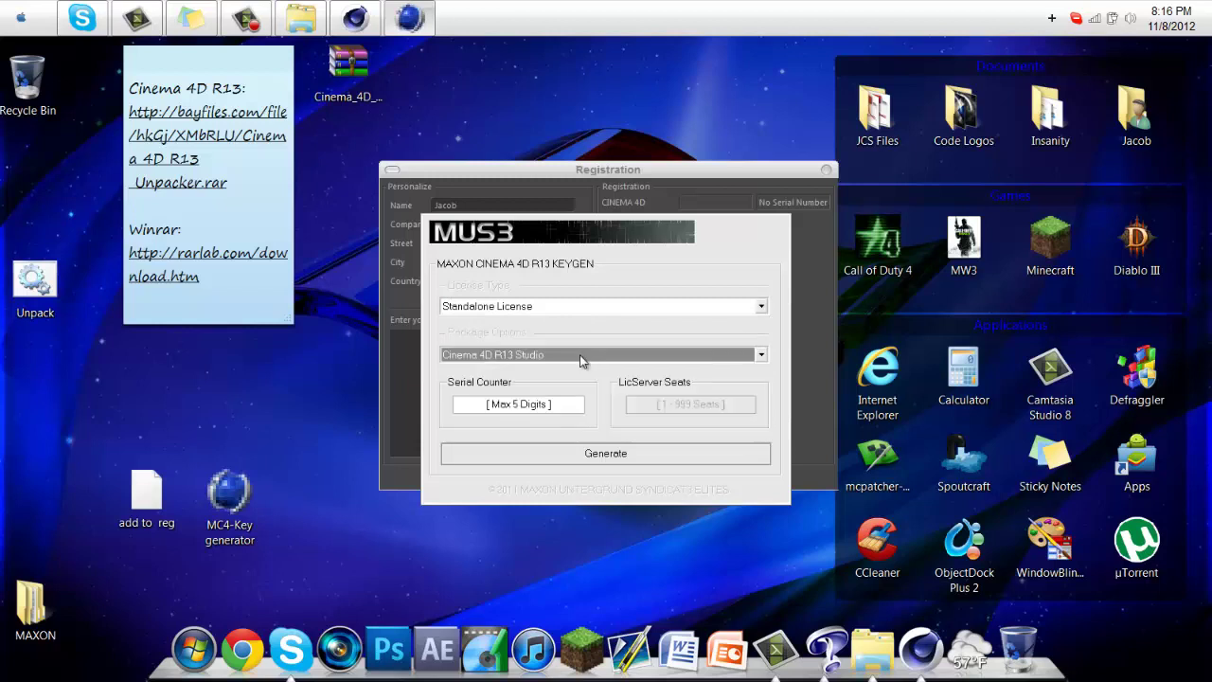
{"action": "left_click", "coordinate": [557, 455]}
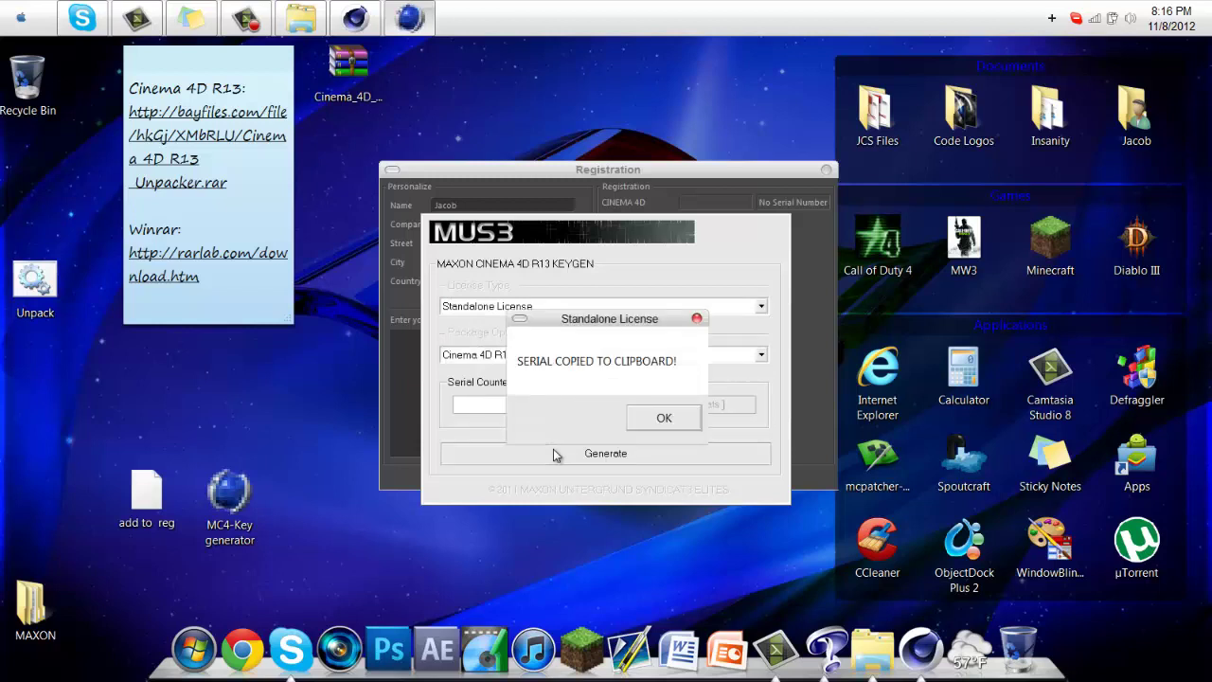
{"action": "left_click", "coordinate": [663, 421]}
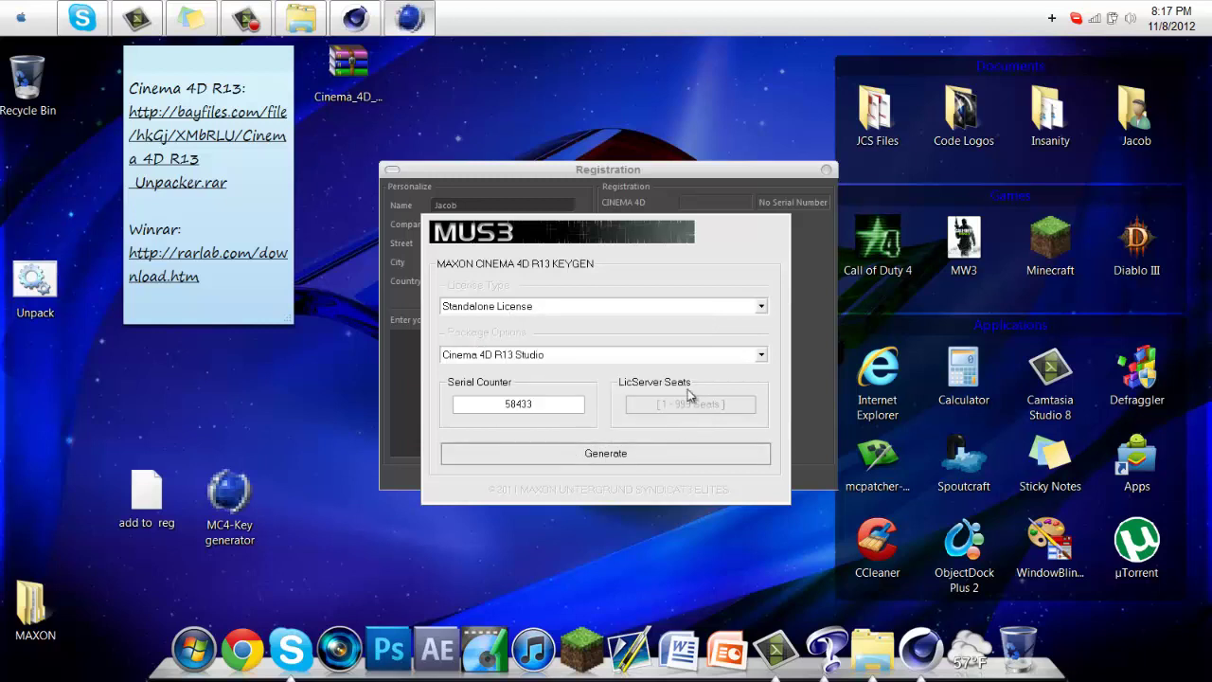
{"action": "right_click", "coordinate": [409, 28]}
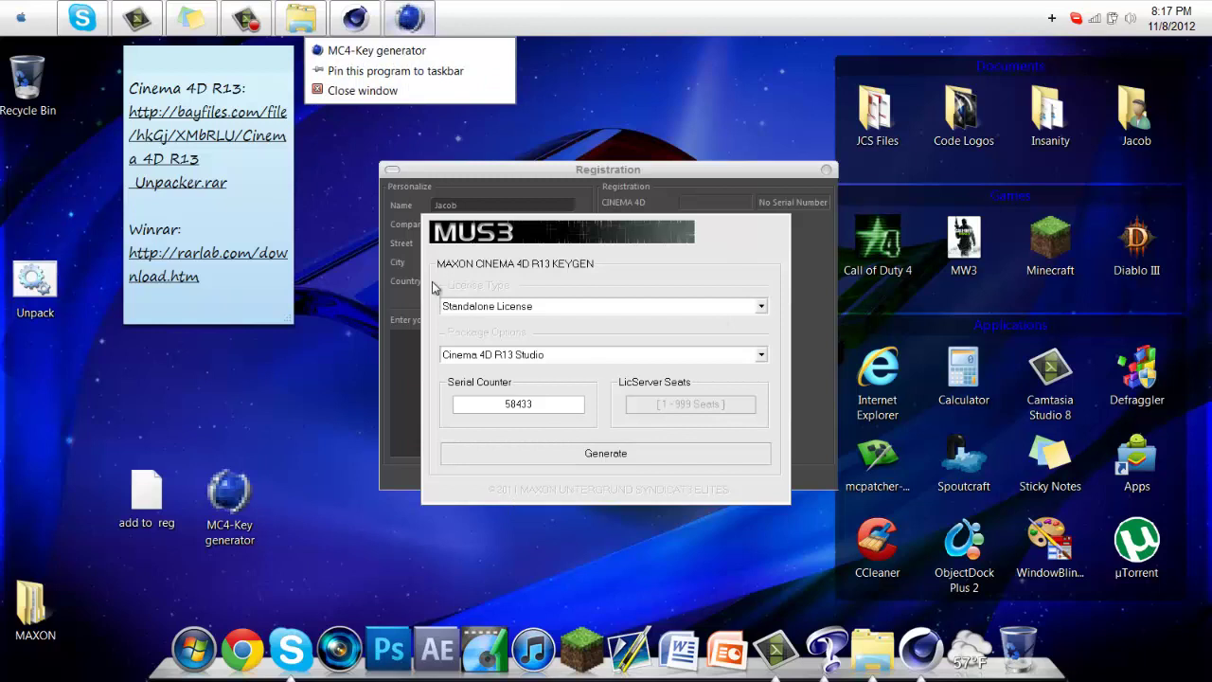
{"action": "left_click", "coordinate": [383, 90]}
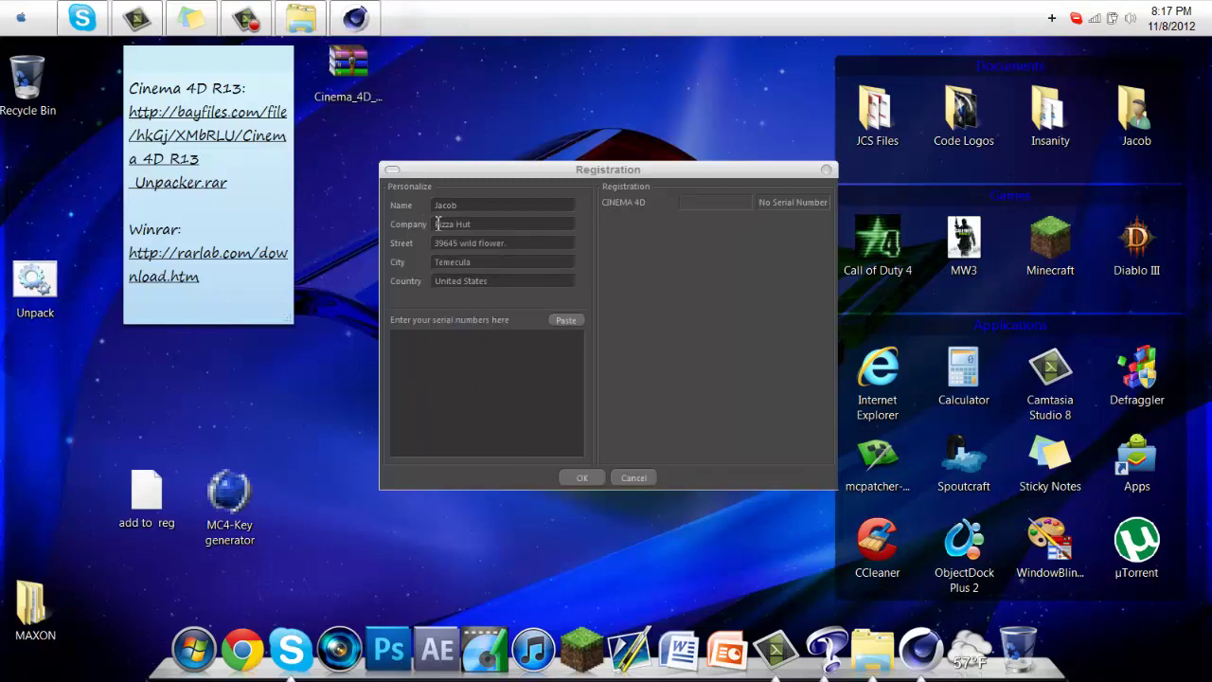
Paste the generated serial into the Registration serial-number box
{"action": "left_click", "coordinate": [562, 322]}
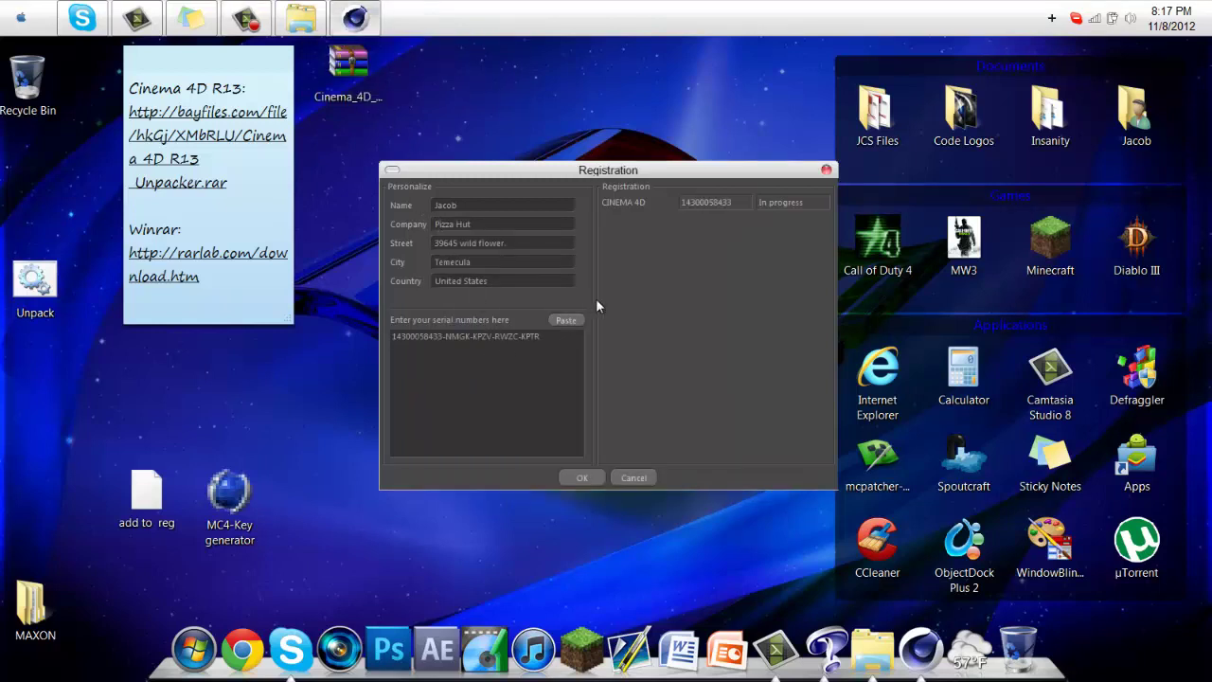